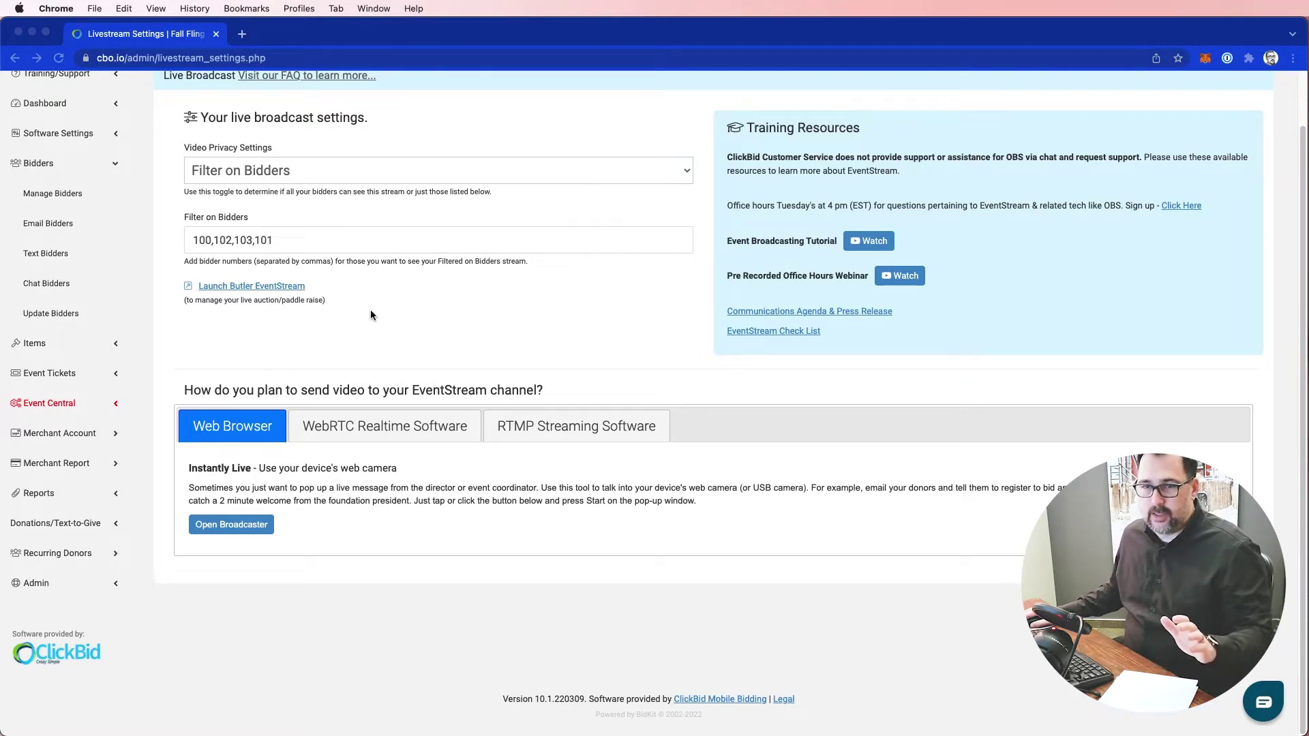
Bring the ClickBid browser window forward and expand the Event Central section
click(374, 325)
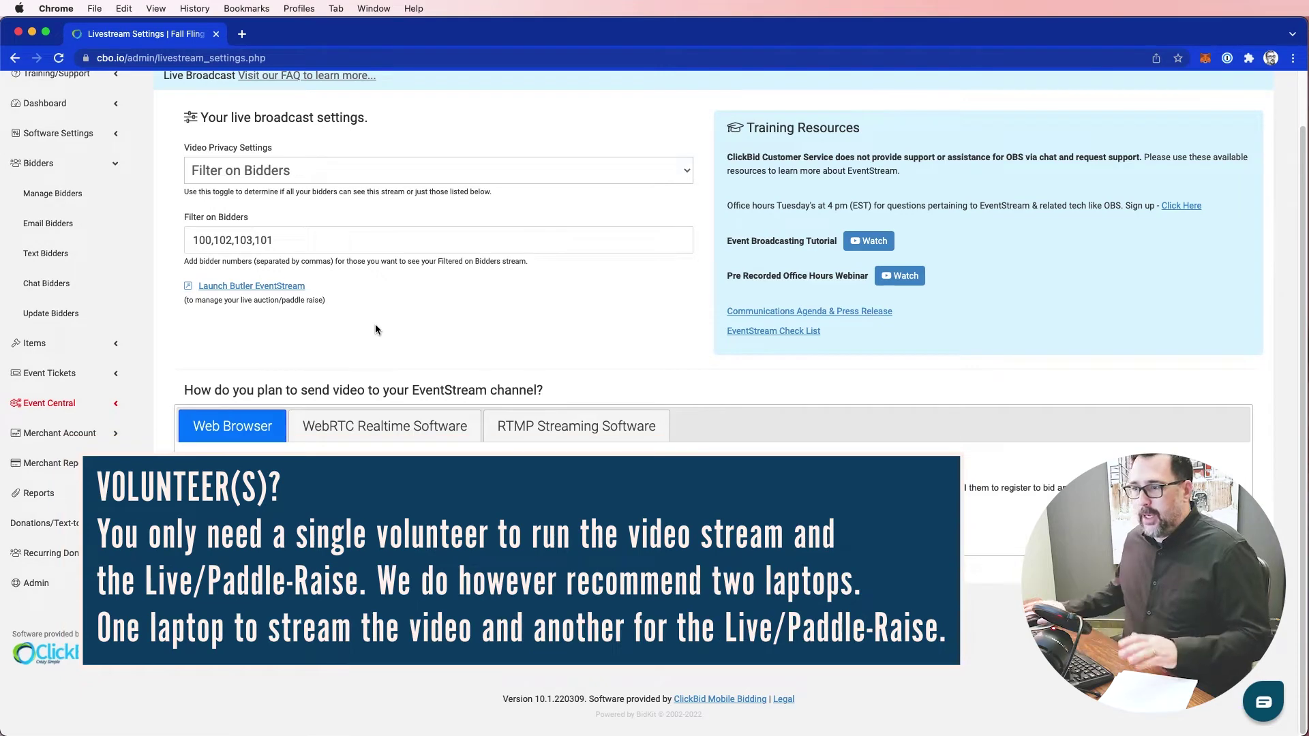
click(61, 403)
From Butler's Manage Your EventStream, confirm with YES to take control of Fall Fling Gala
click(44, 313)
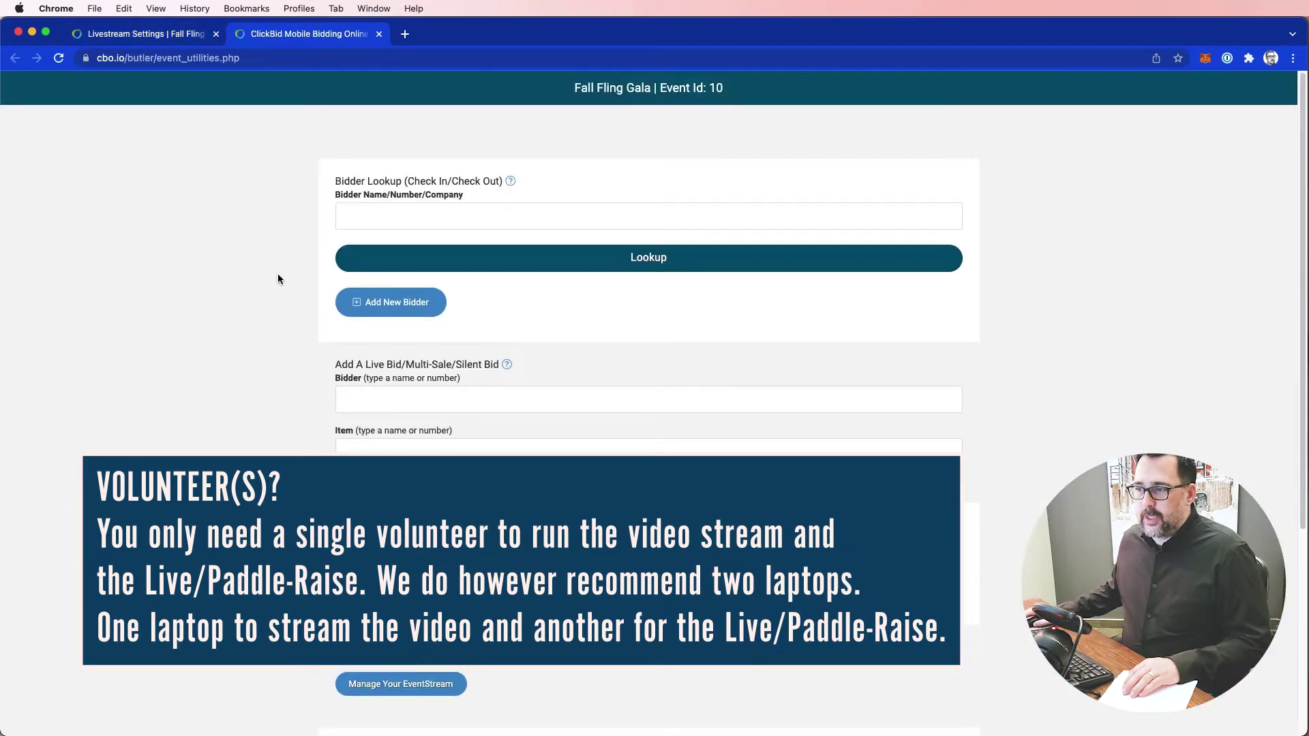
scroll(280, 373, down, 5)
scroll(280, 374, up, 3)
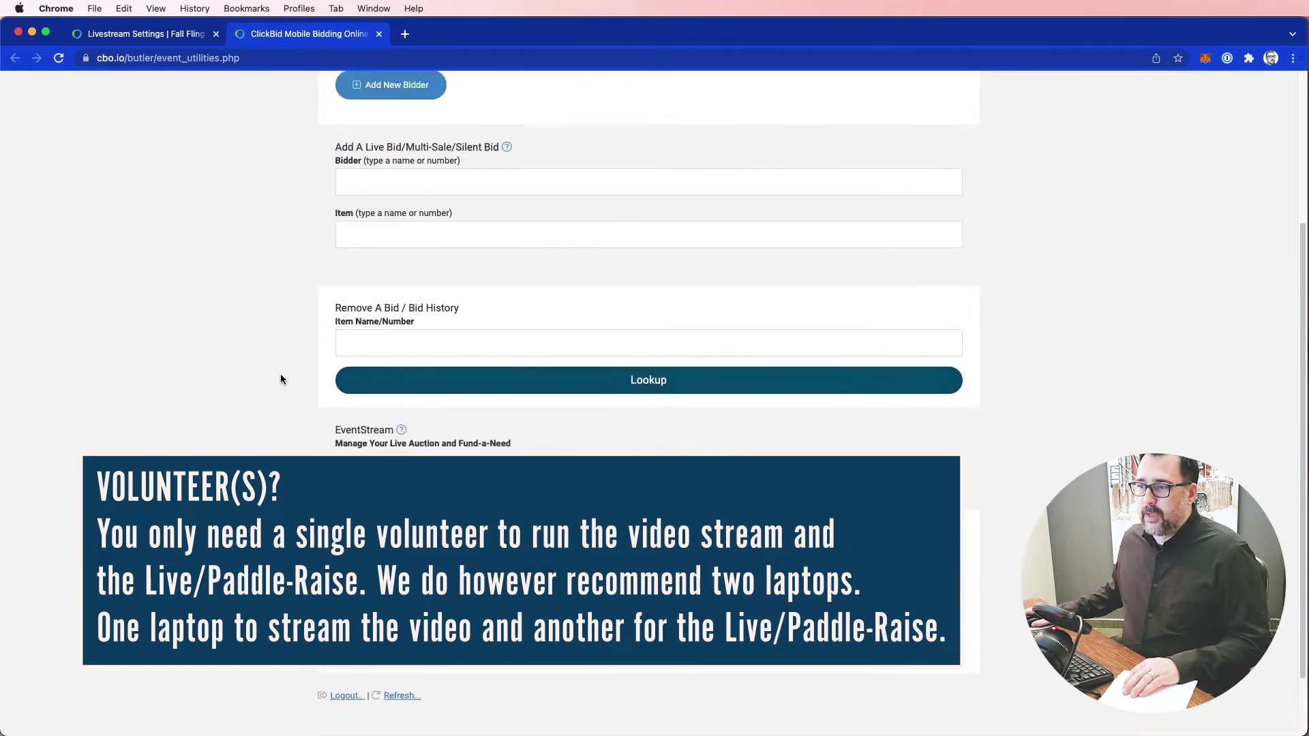
scroll(280, 379, down, 2)
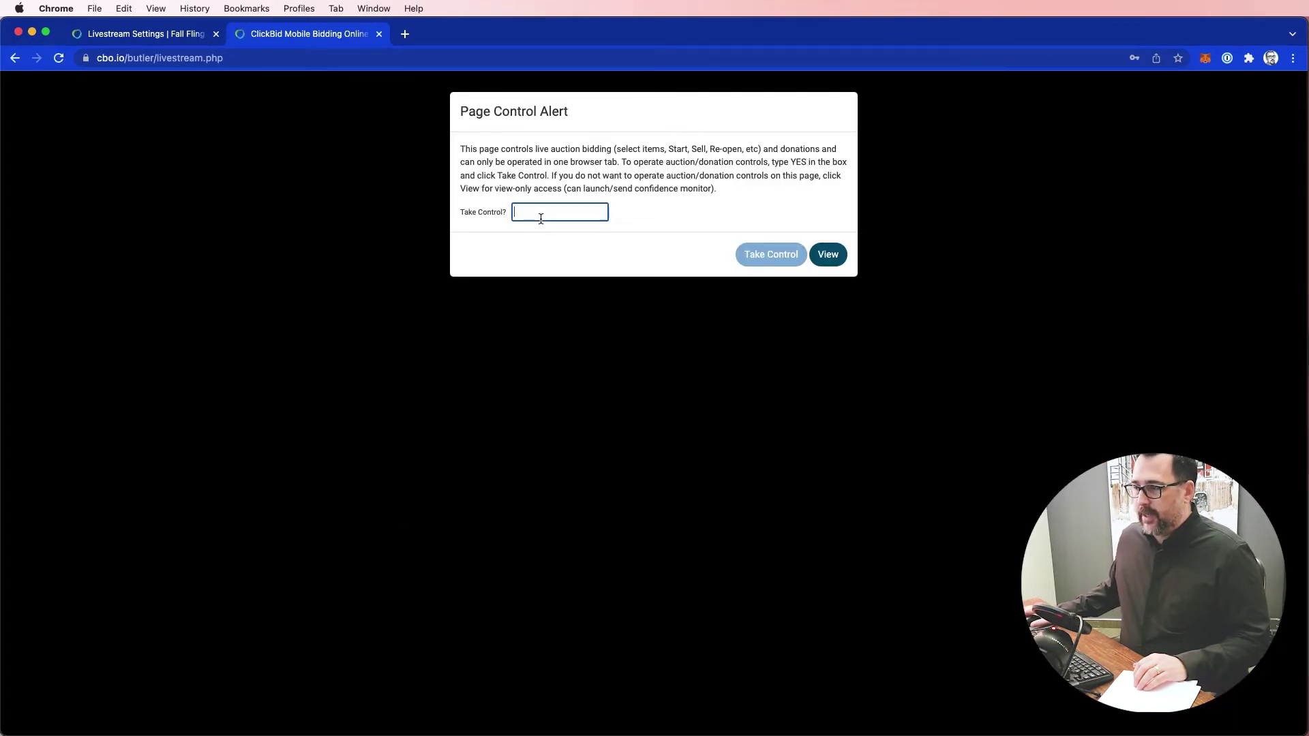
text(s)
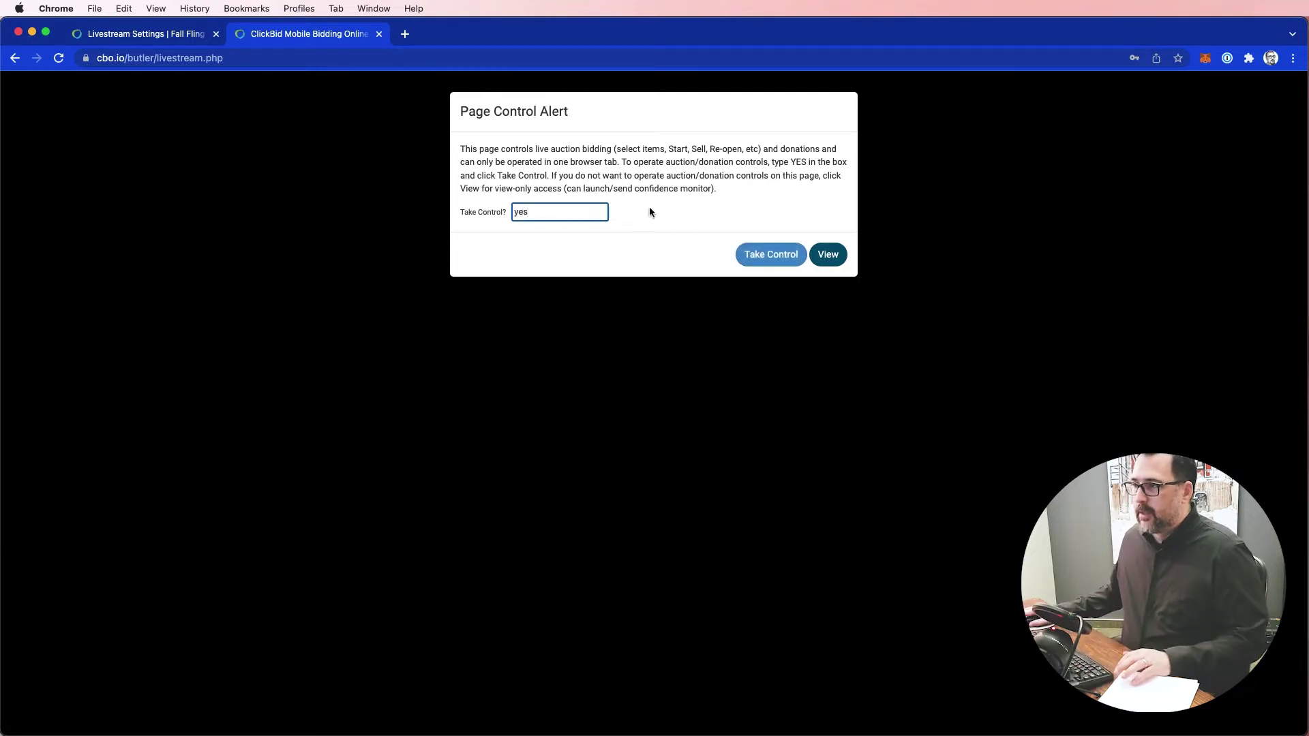
click(775, 254)
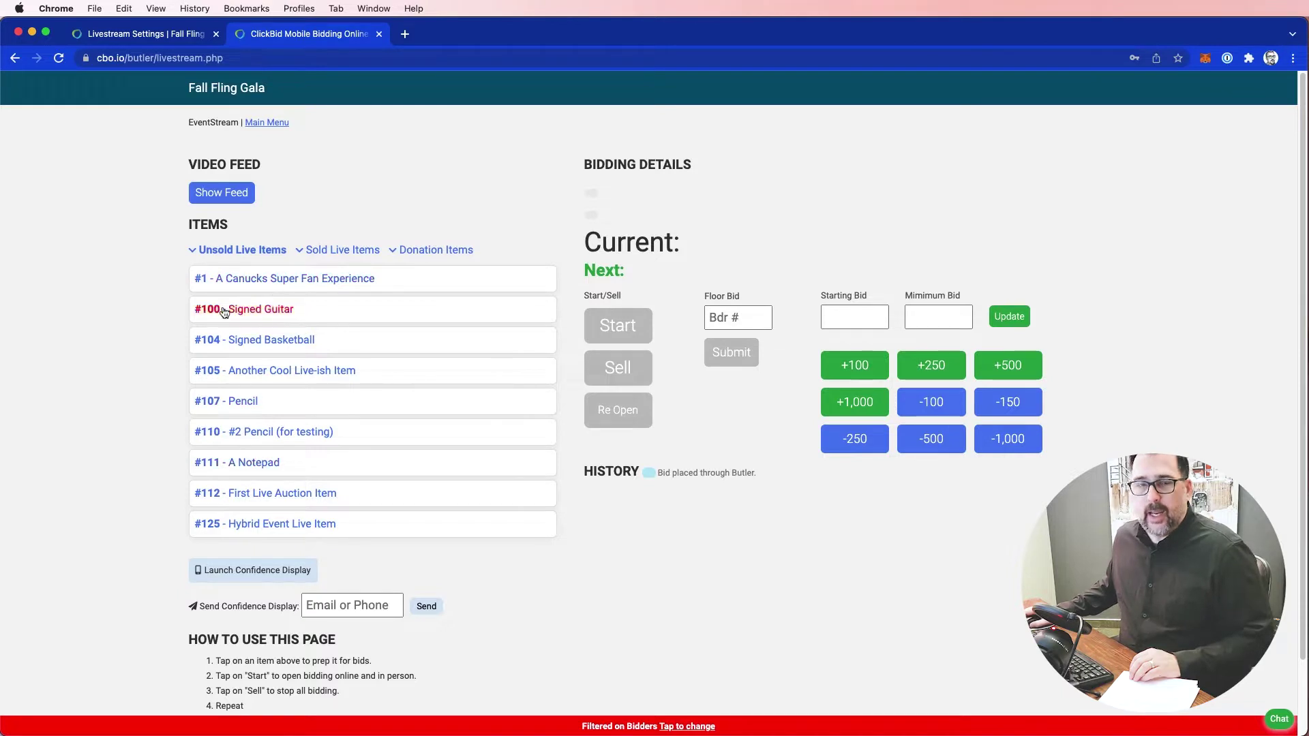
In Manage Items, clear the Type filter, filter Tags by 'eventstream', then return to Butler
click(173, 32)
click(78, 194)
click(49, 220)
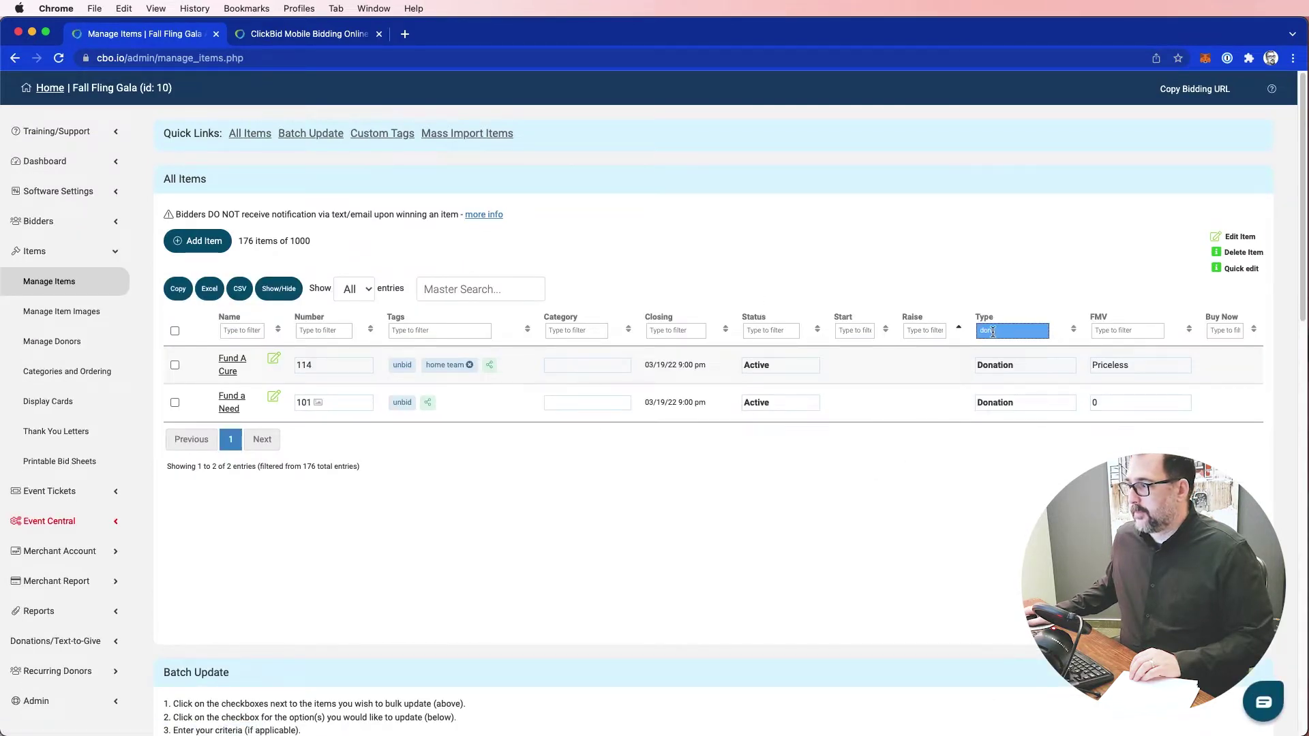
key(BackSpace)
click(465, 331)
text(eventst)
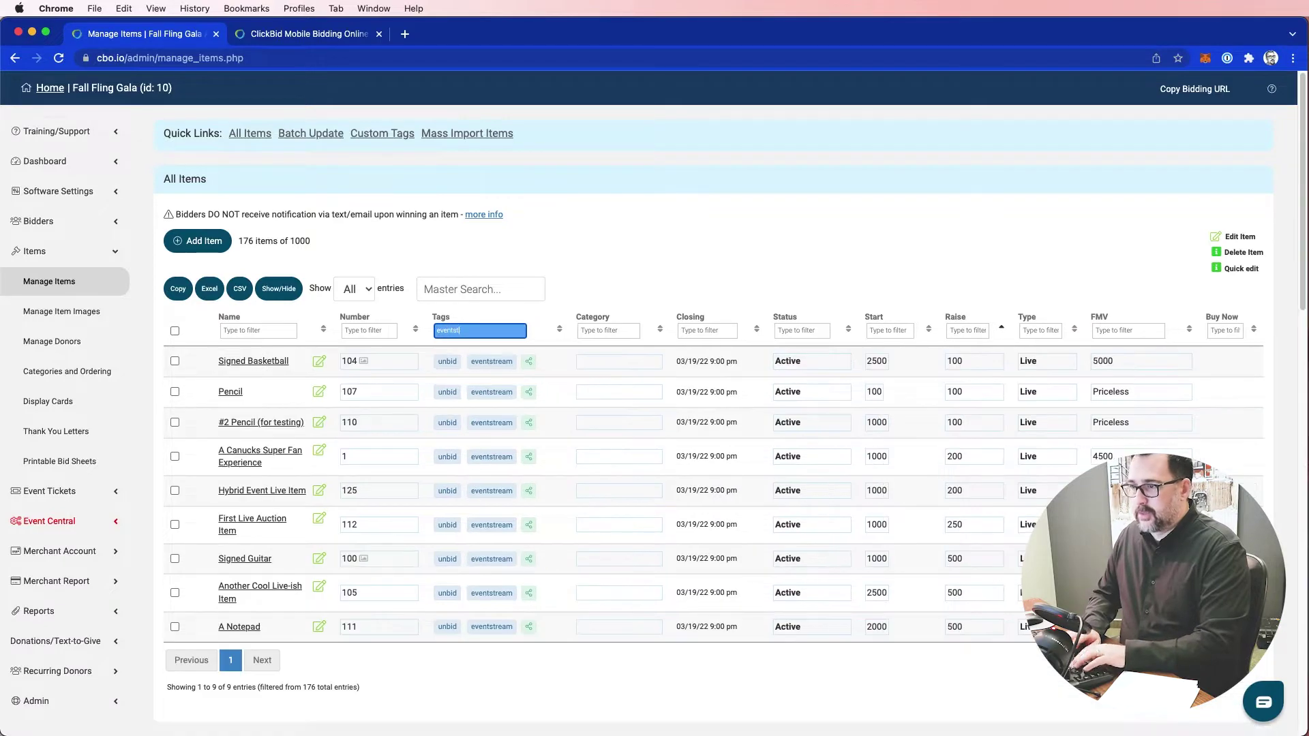
text(re)
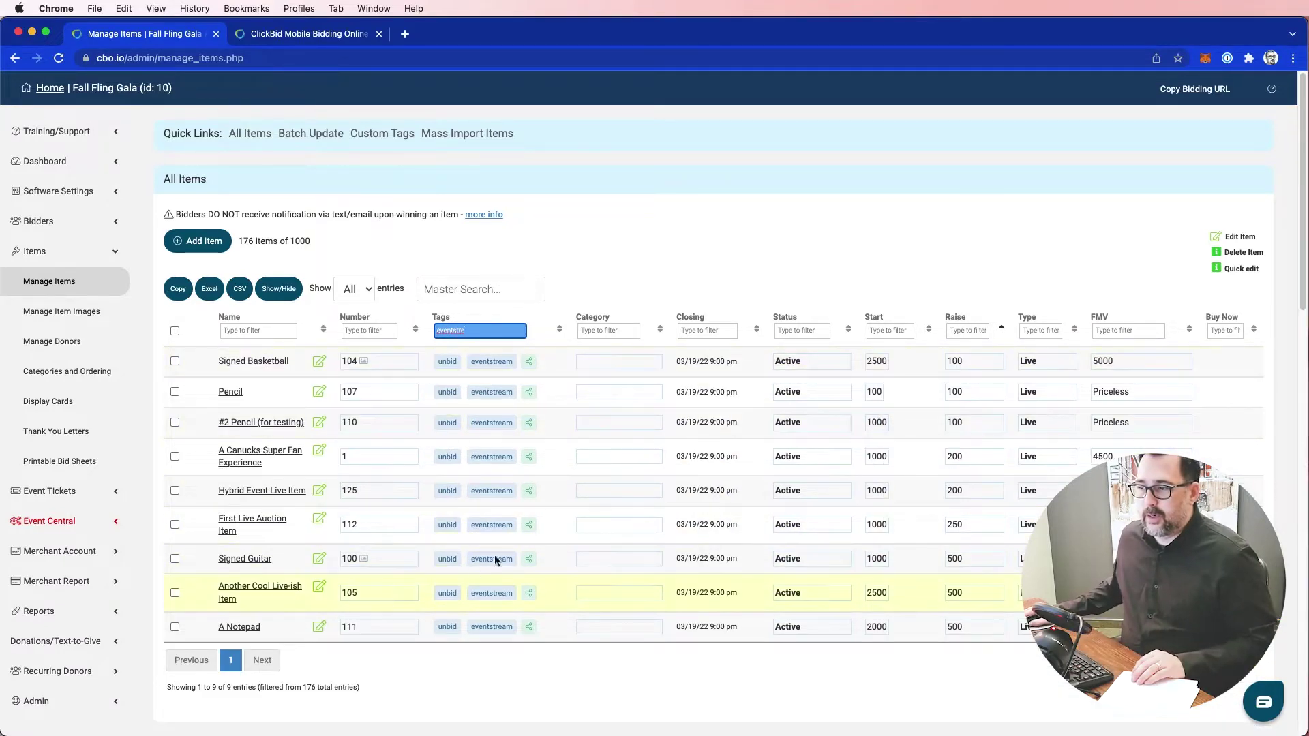
click(276, 34)
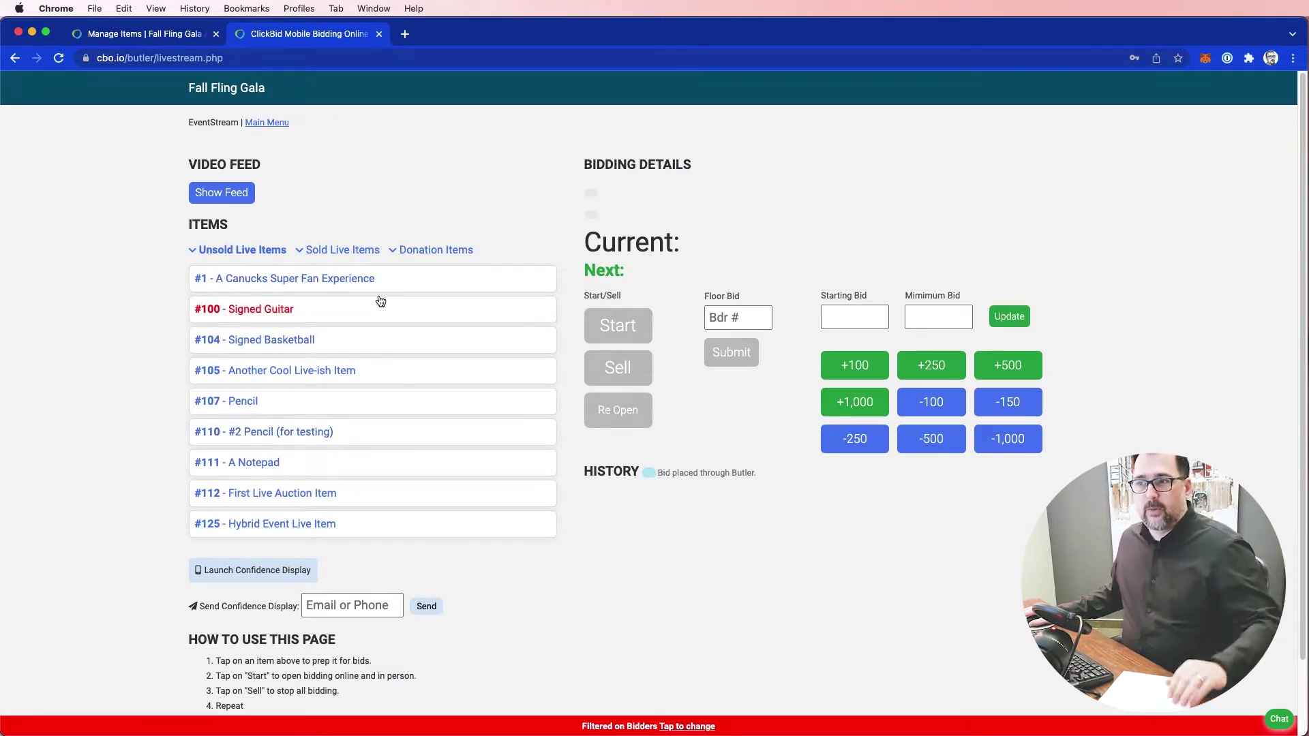
Load #1 A Canucks Super Fan Experience for bidding and turn on Show Feed
click(287, 281)
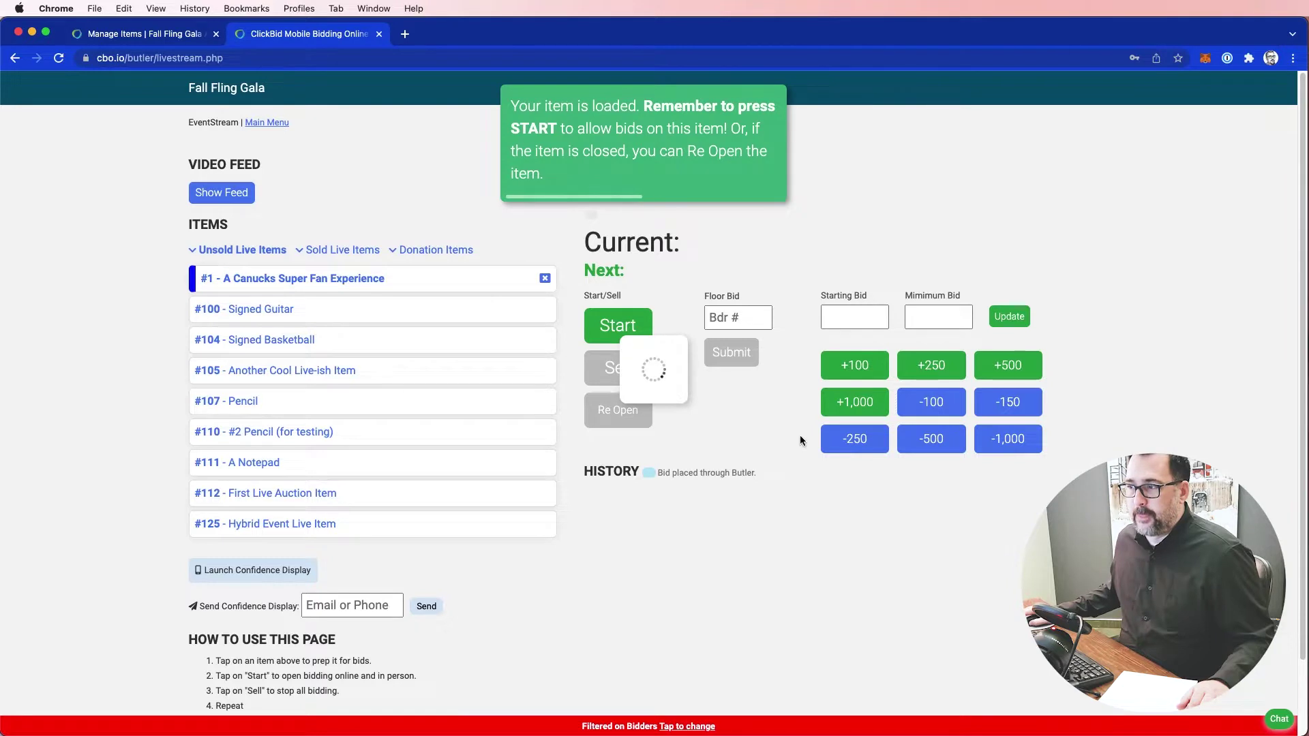
click(232, 197)
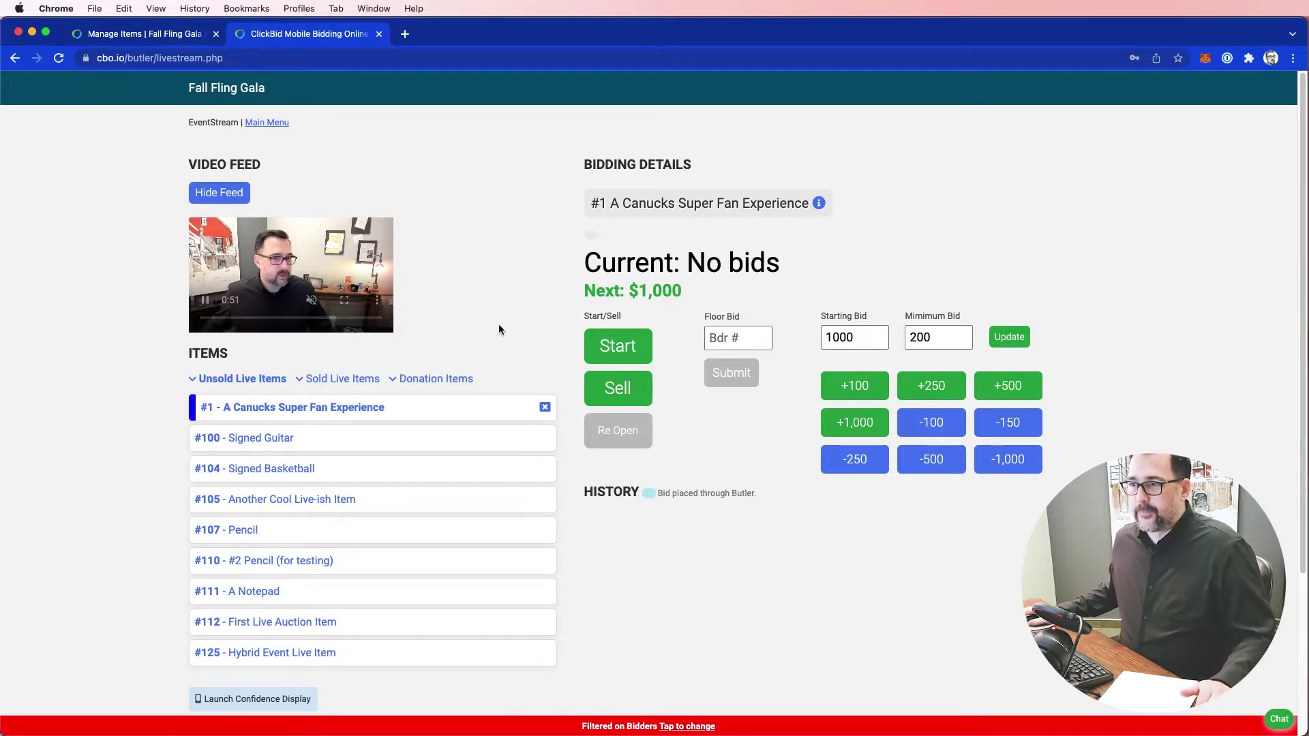
mouse_move(257, 280)
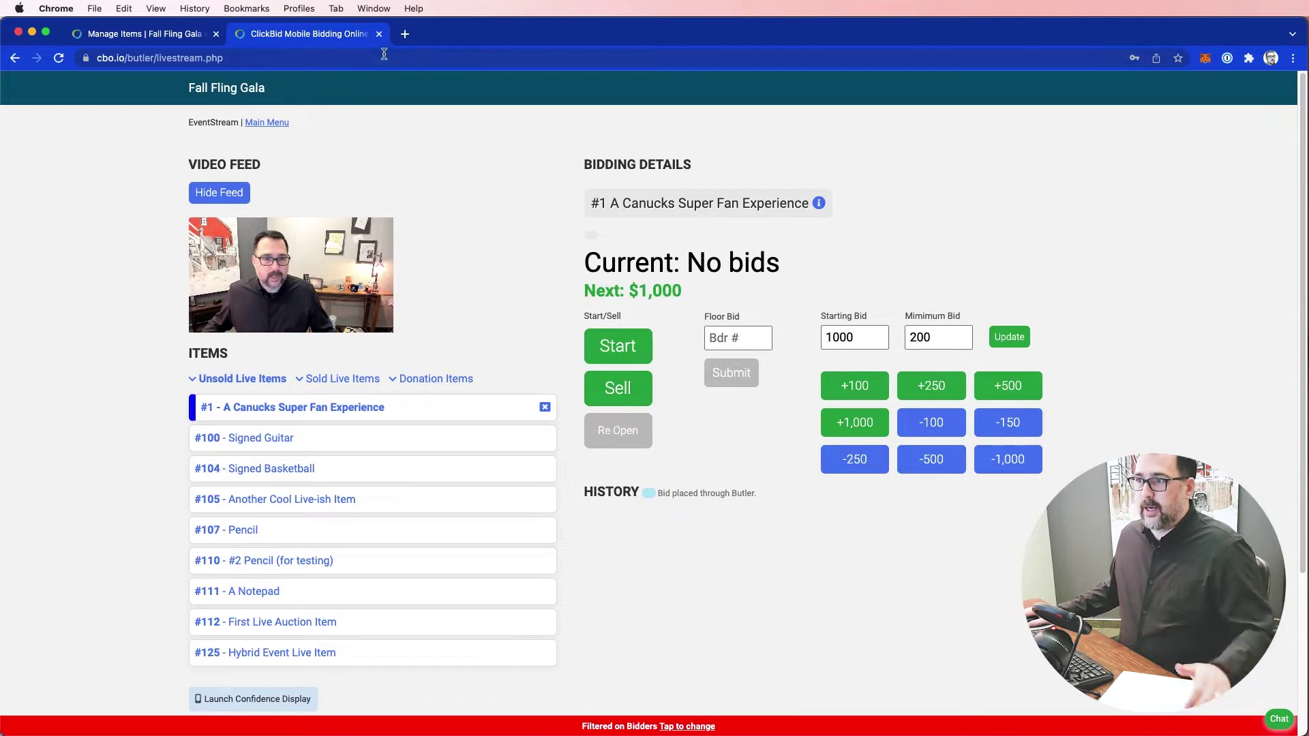
click(405, 34)
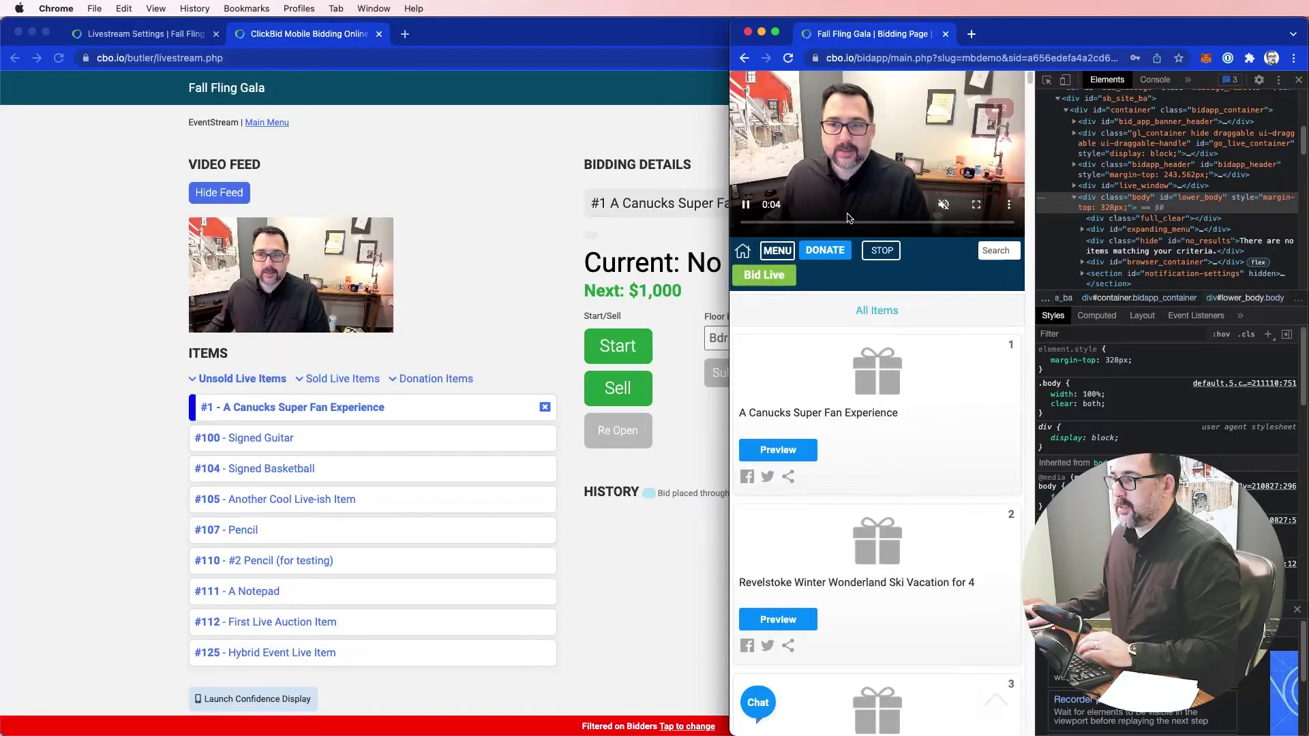
scroll(836, 409, down, 10)
scroll(839, 477, up, 15)
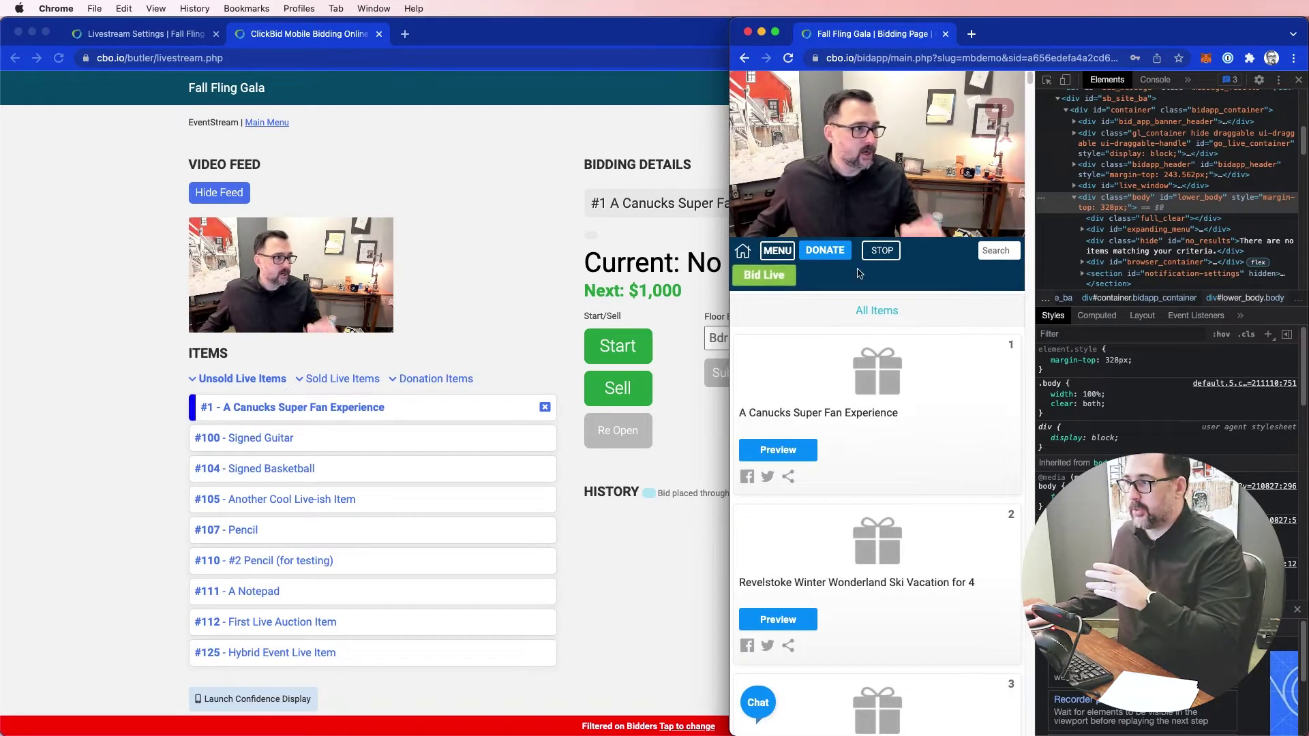
mouse_move(826, 137)
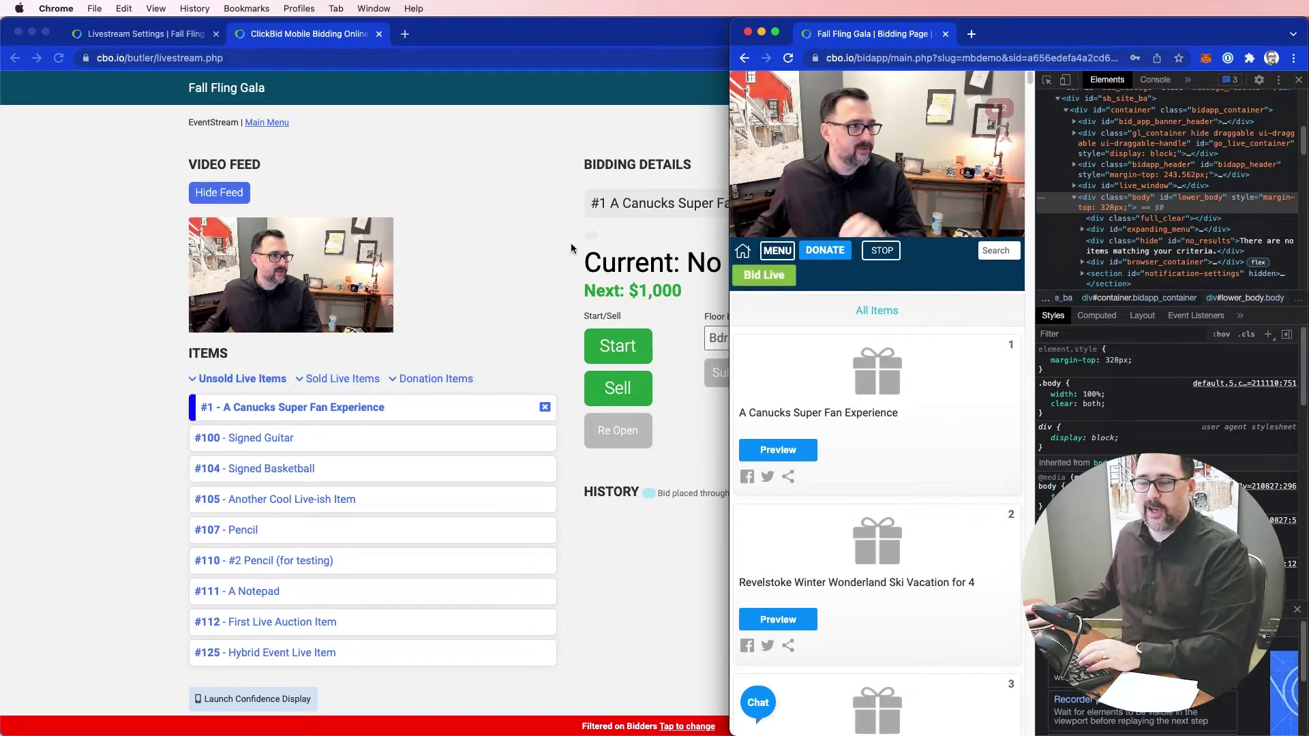
mouse_move(733, 202)
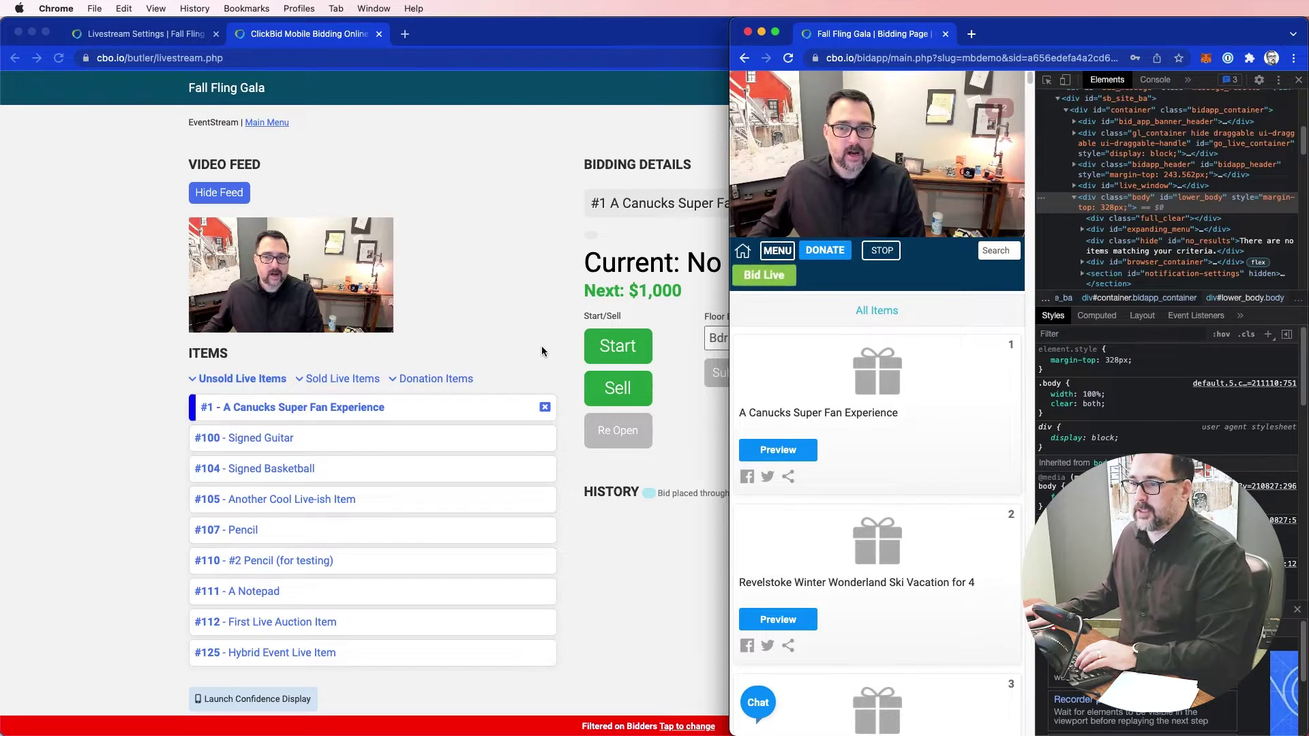
click(441, 350)
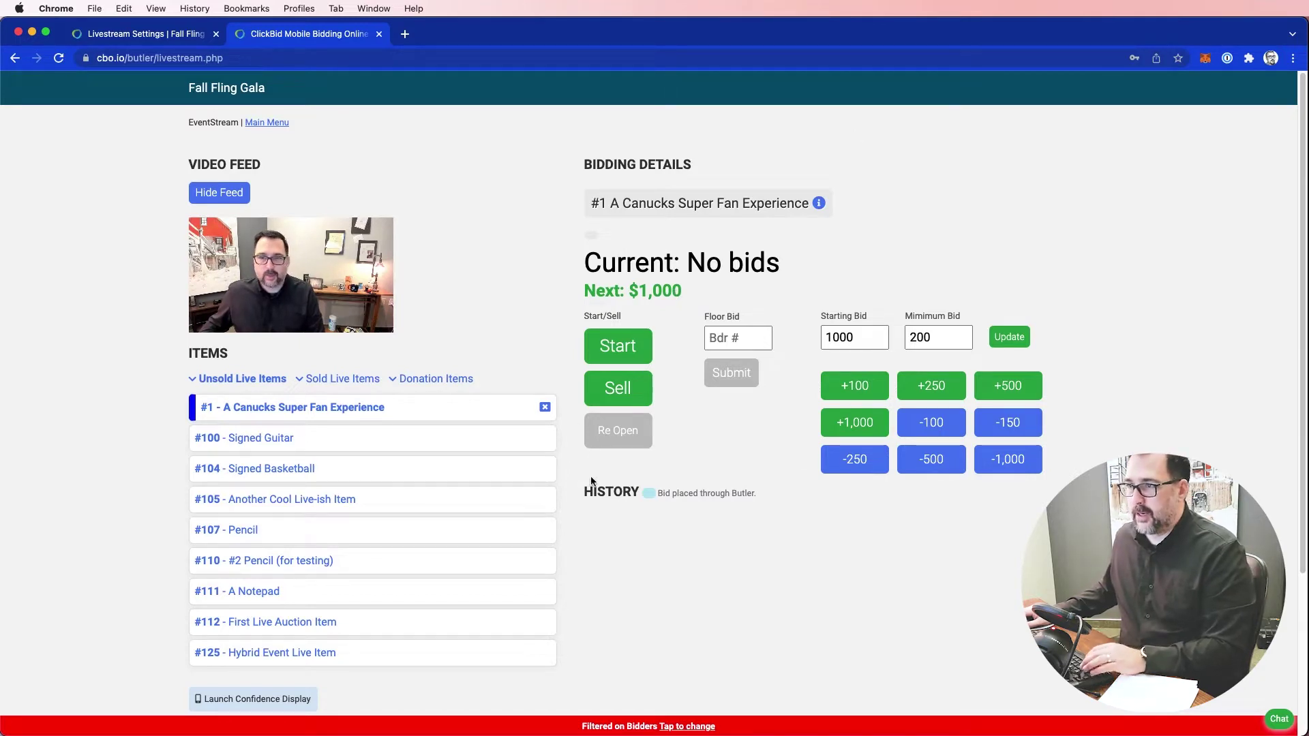
Check item #1's Bid Live details on the Bidding Page window, then return to the controls
click(374, 8)
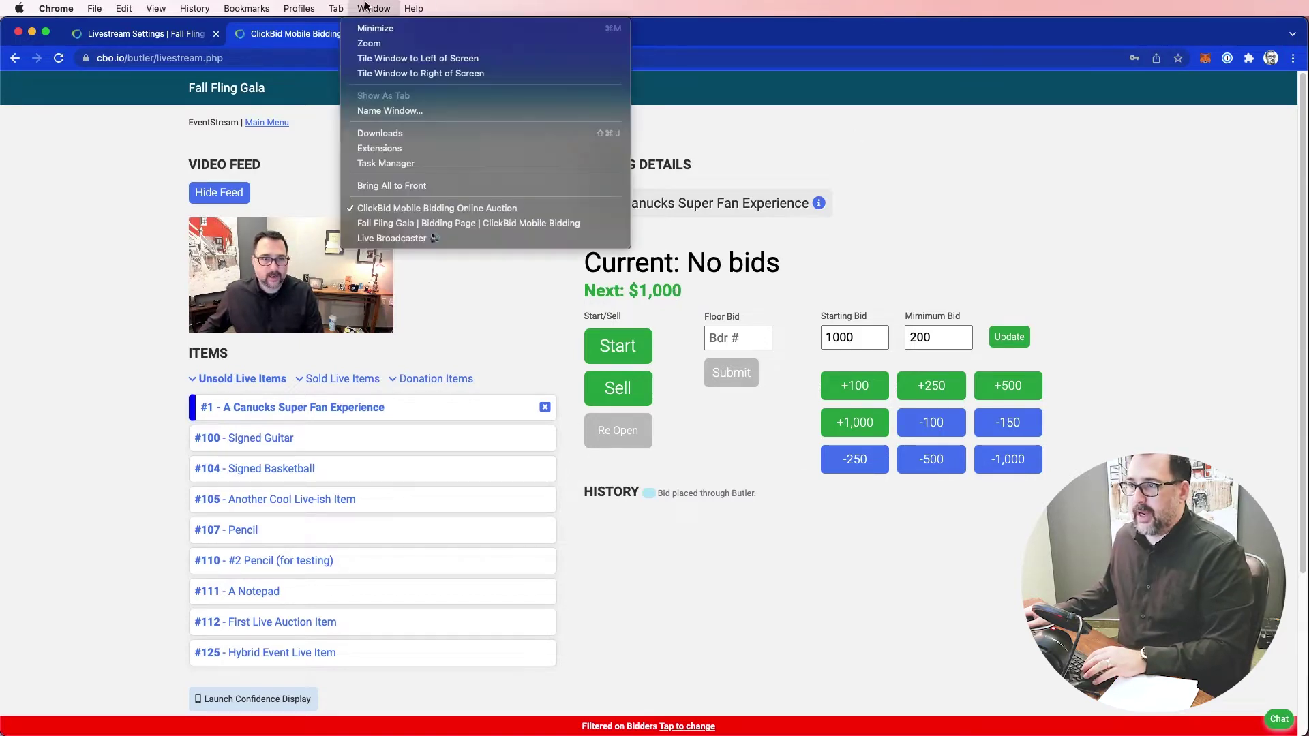
click(396, 222)
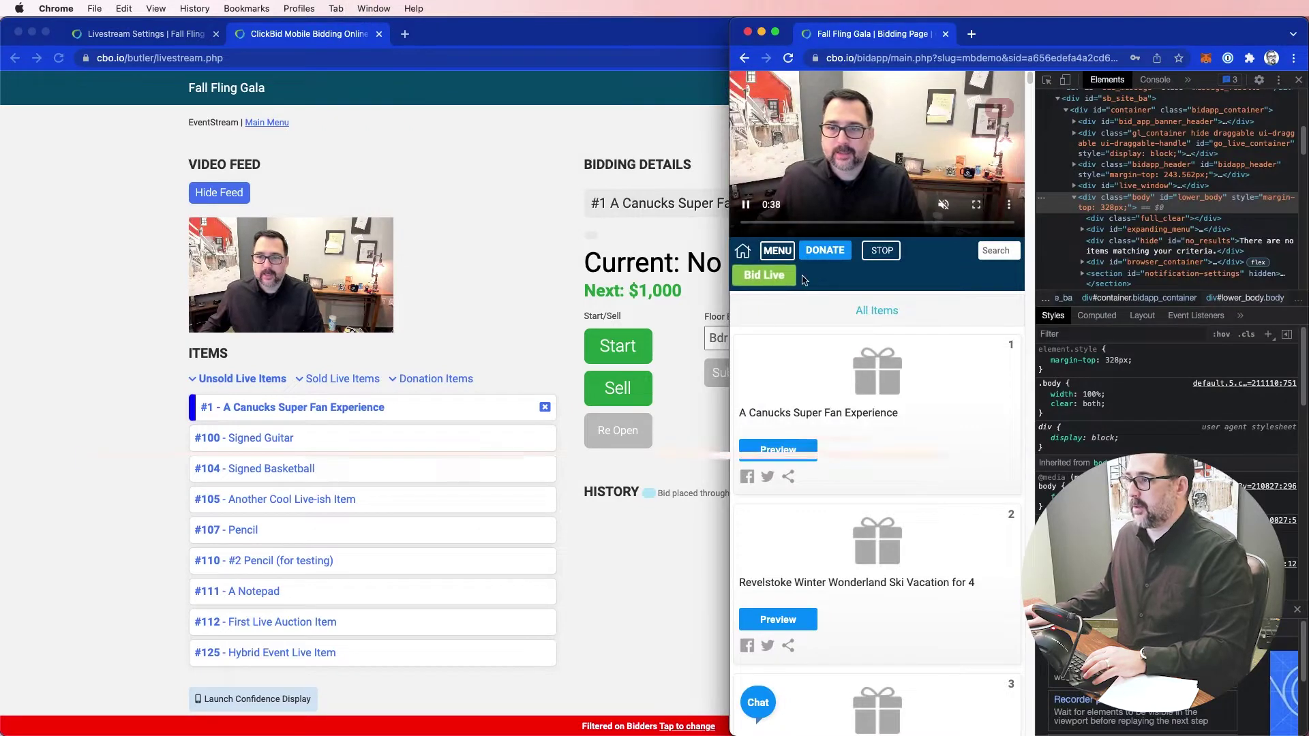
click(773, 275)
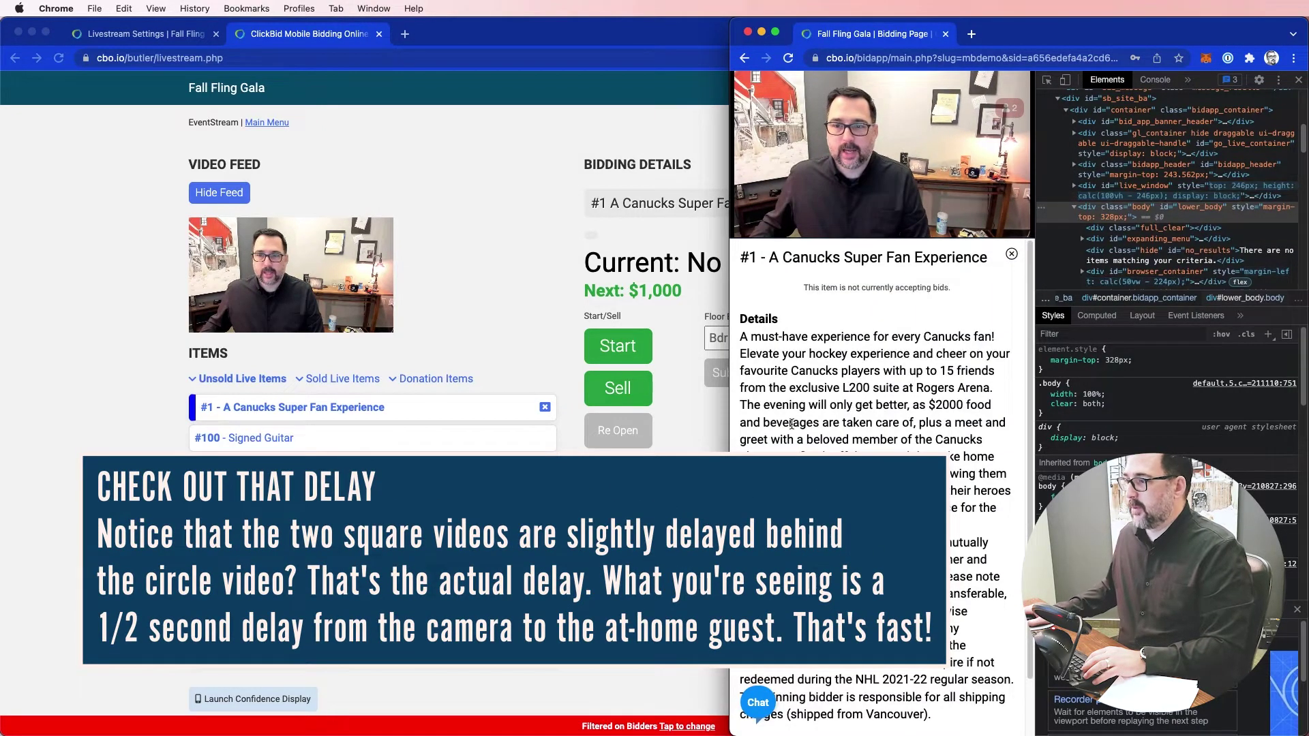
scroll(810, 428, down, 2)
scroll(810, 428, up, 2)
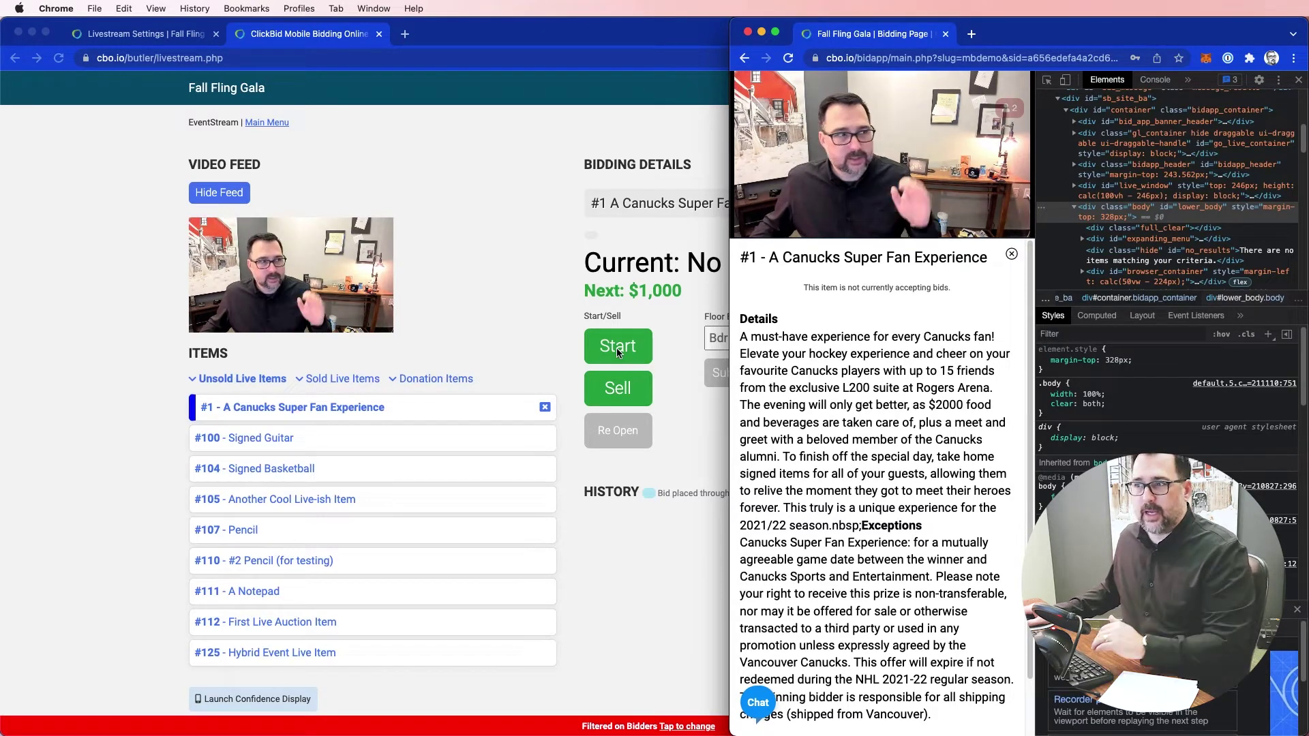
click(670, 310)
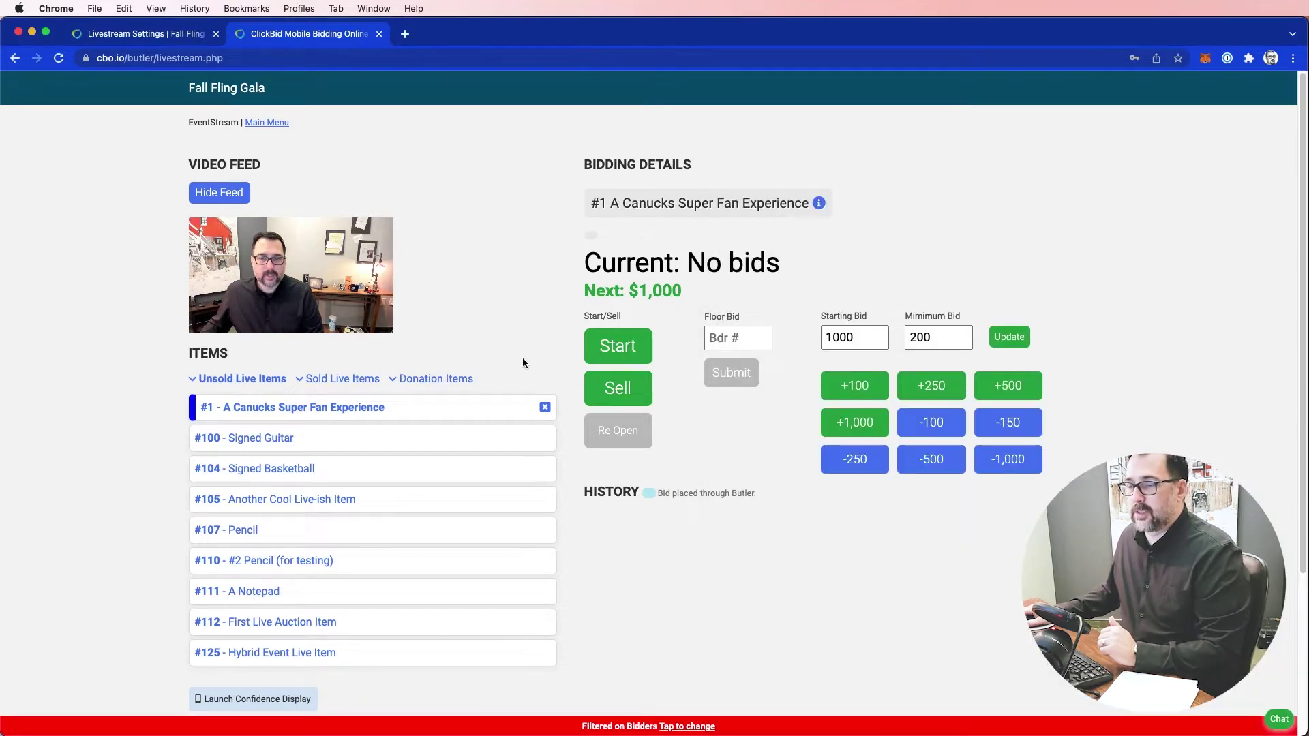
Start bidding on item #1 and submit a $1,000 floor bid
click(629, 357)
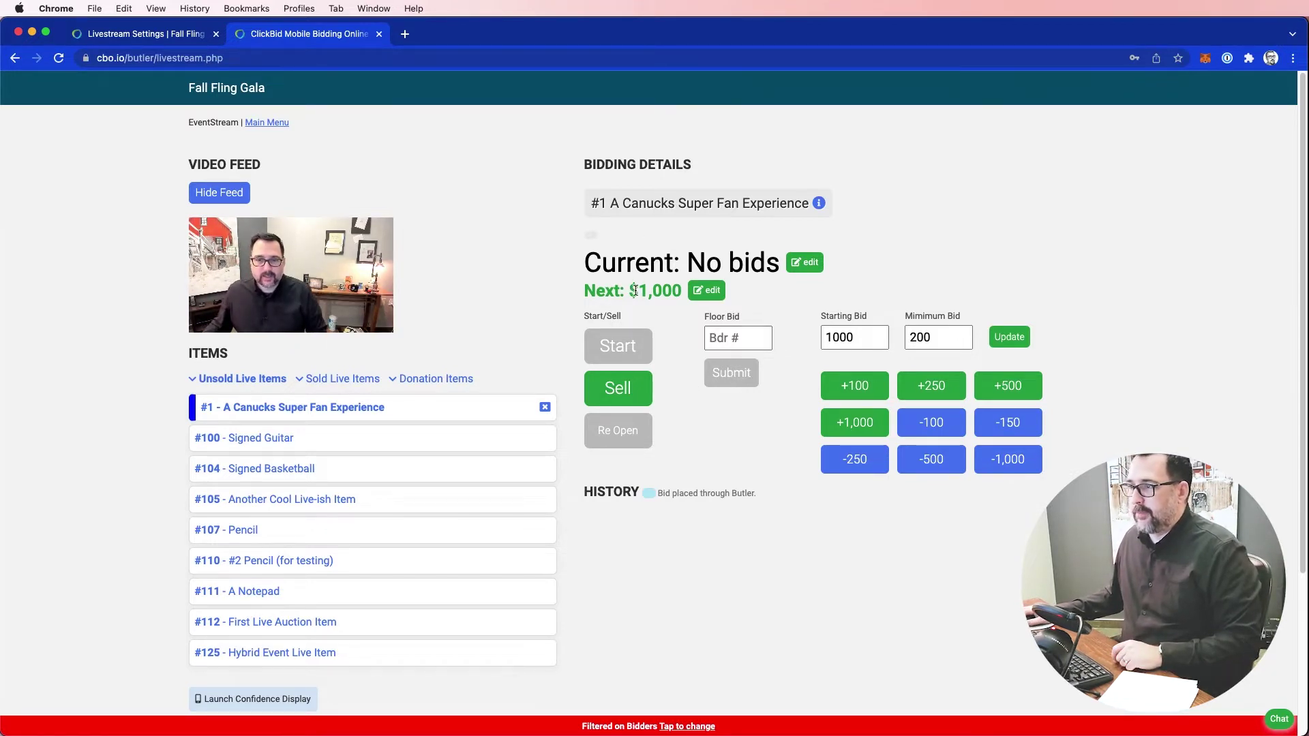
click(728, 376)
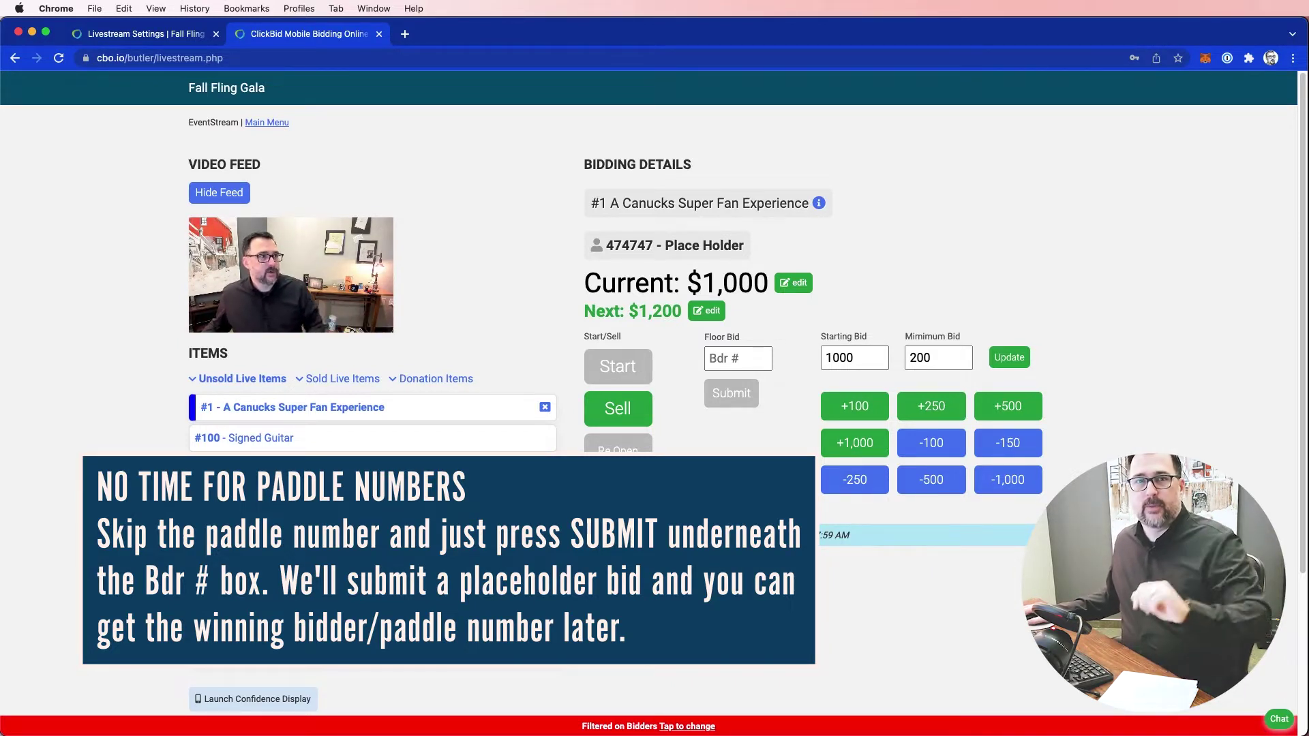
Narrow the Butler control window and place the Bidding Page window beside it on the right
click(375, 9)
click(402, 224)
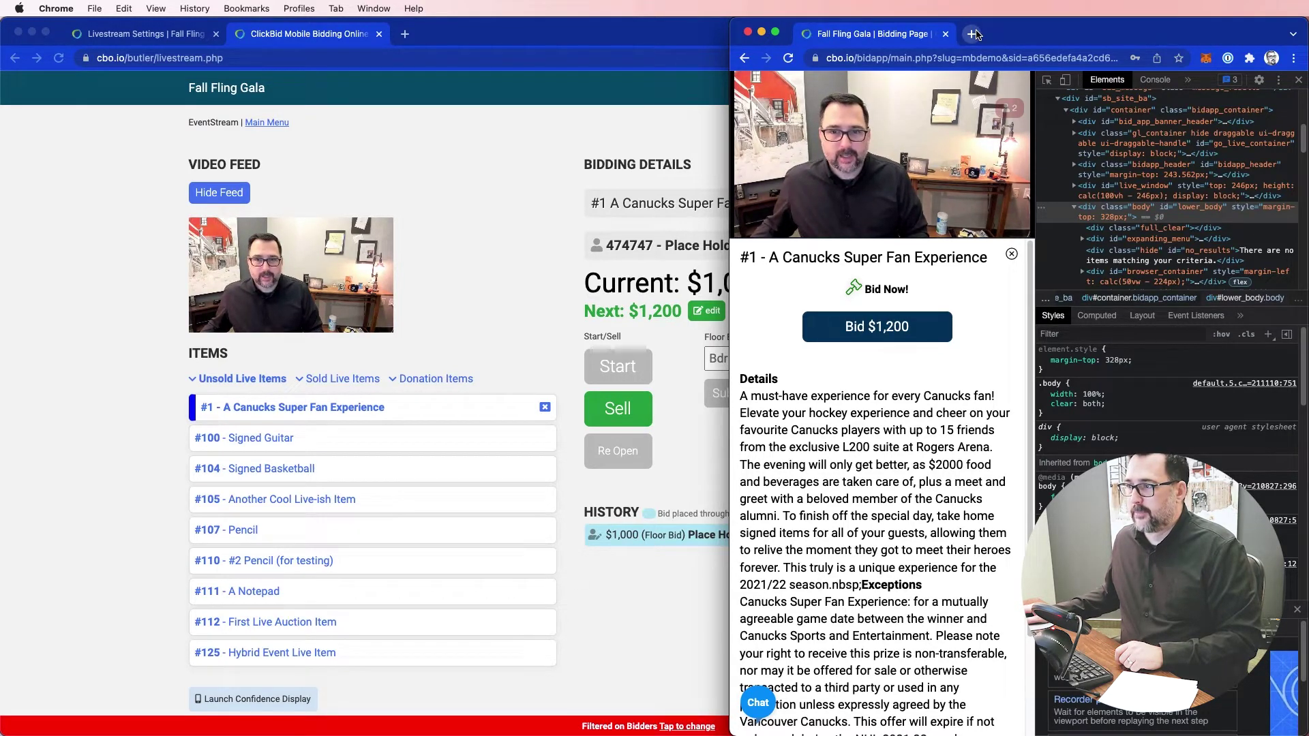
key(super+w)
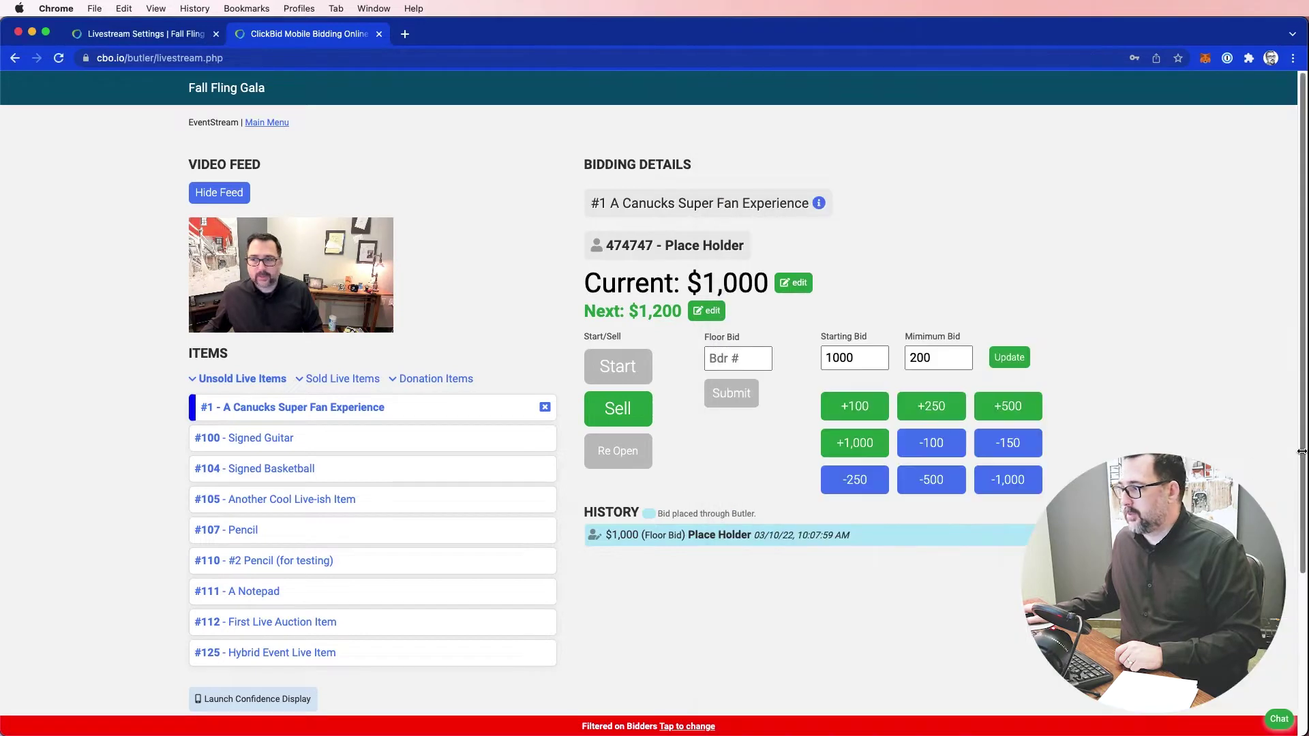
drag(1305, 448, 789, 402)
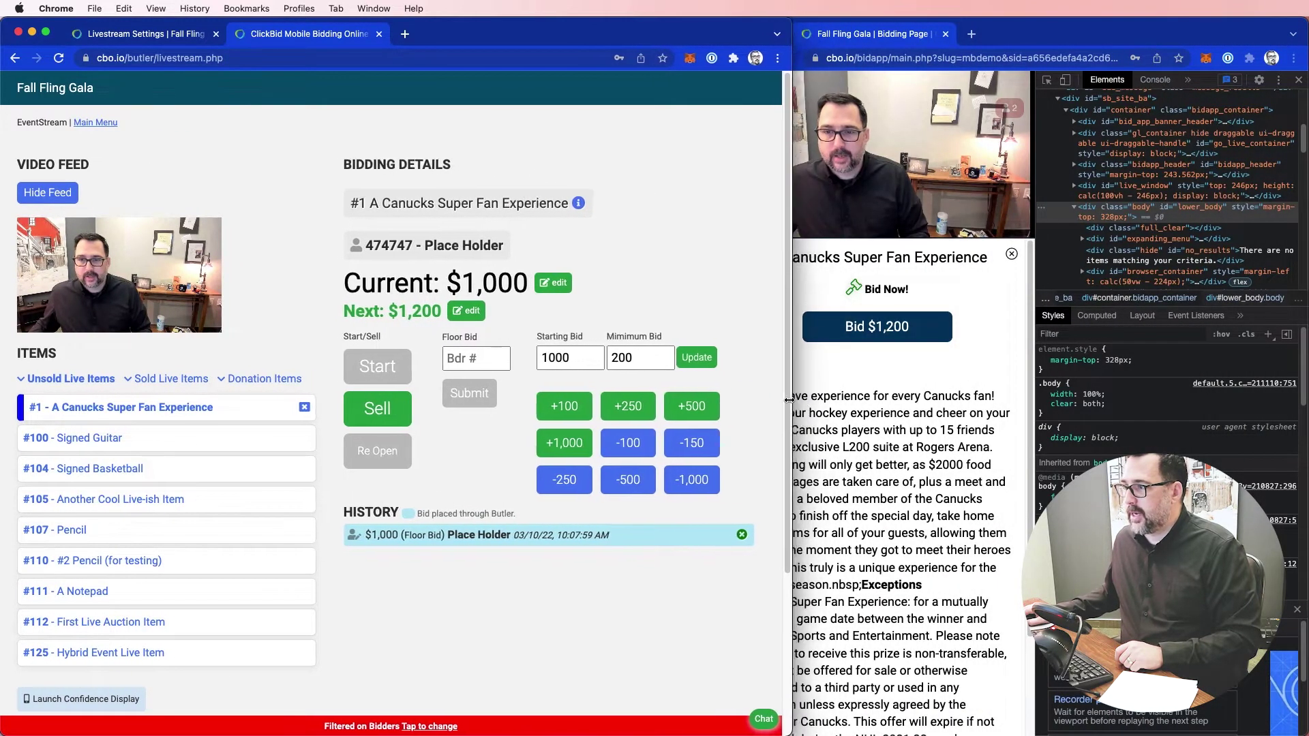
drag(1034, 28, 1094, 27)
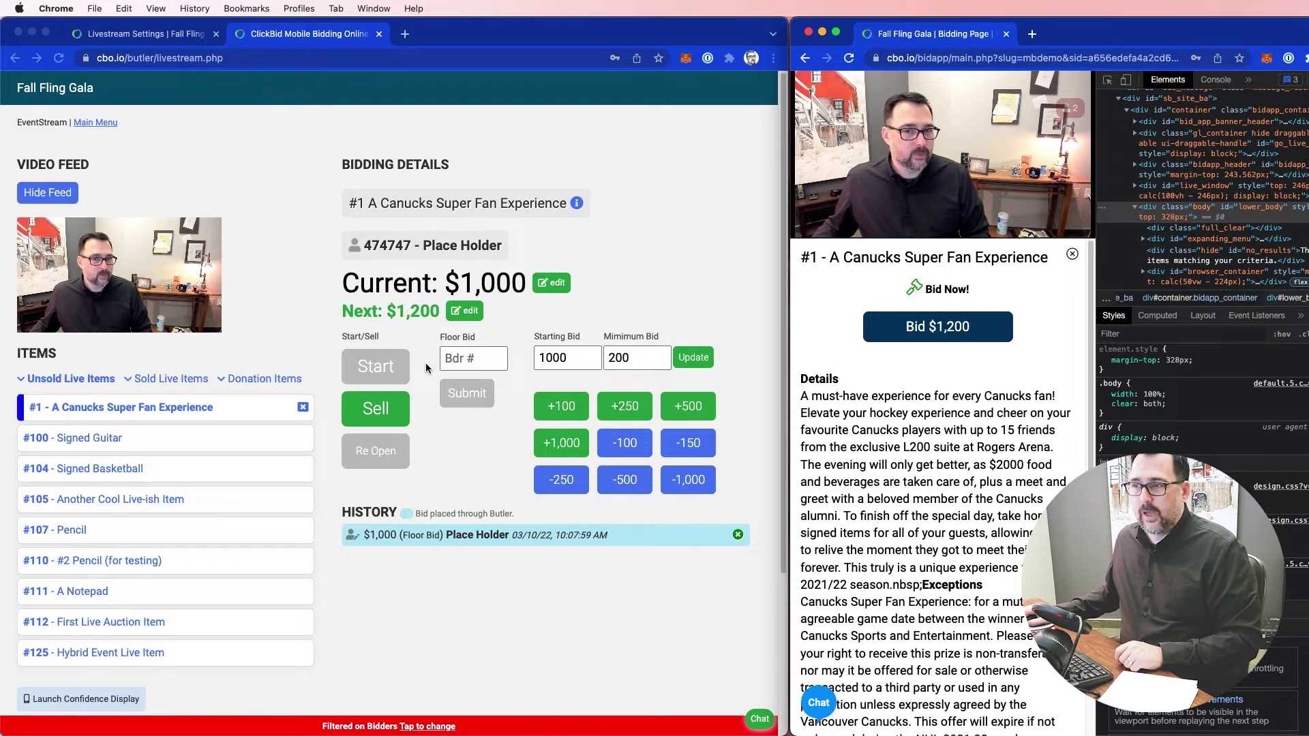
click(471, 461)
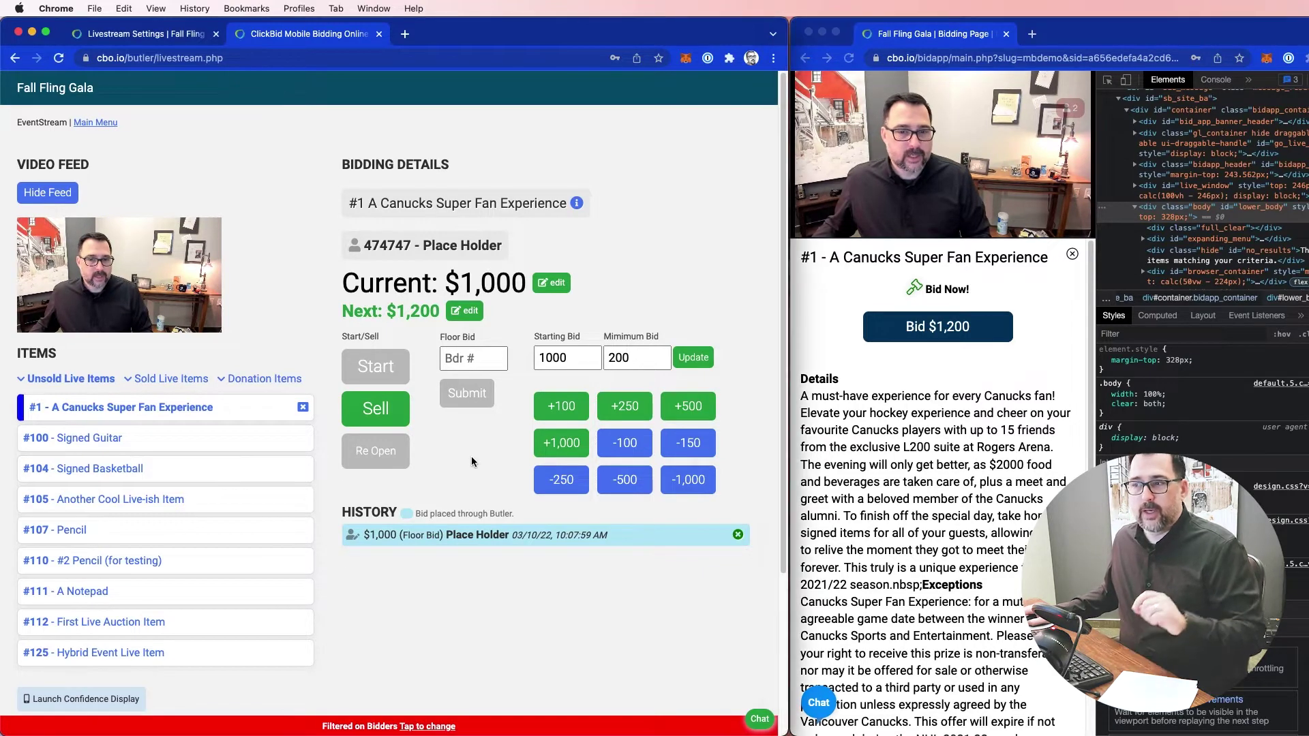
Submit five floor bids on item #1: $1,200, $1,400, $1,600, $1,800 and $2,000
click(468, 396)
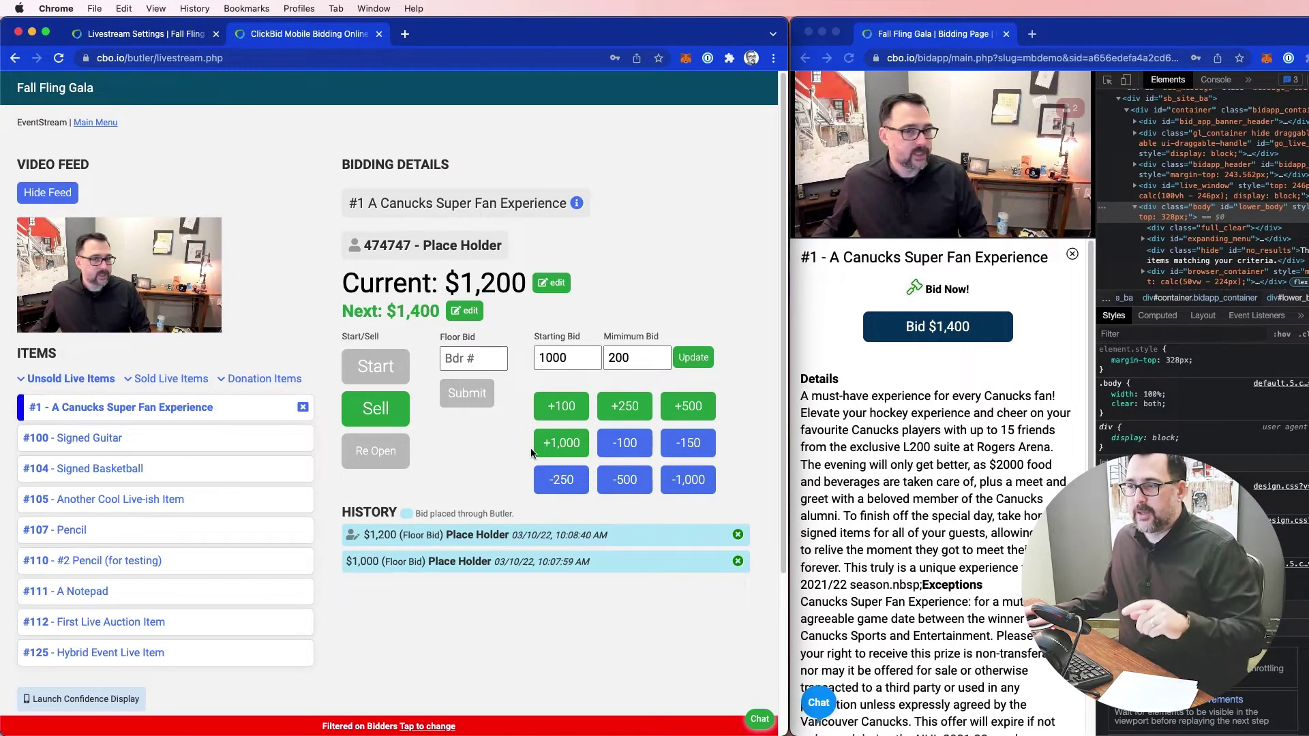
click(470, 395)
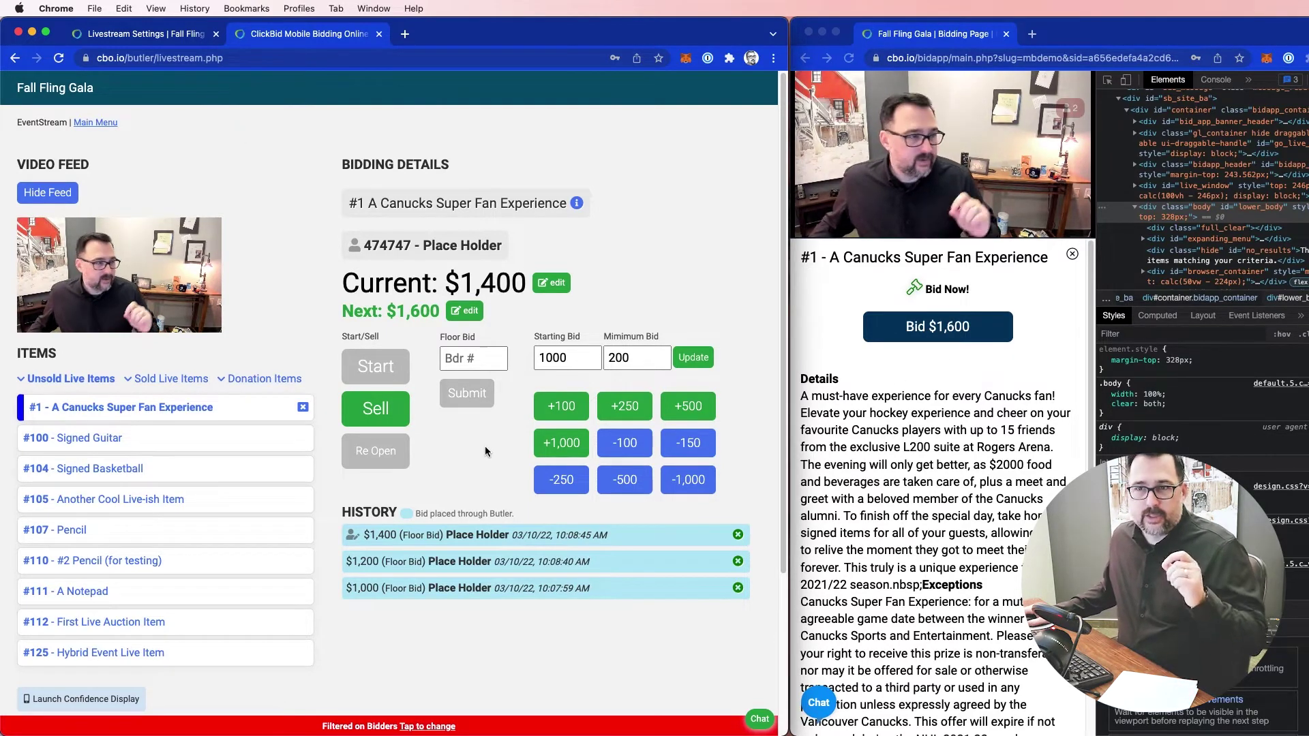
click(460, 405)
click(465, 404)
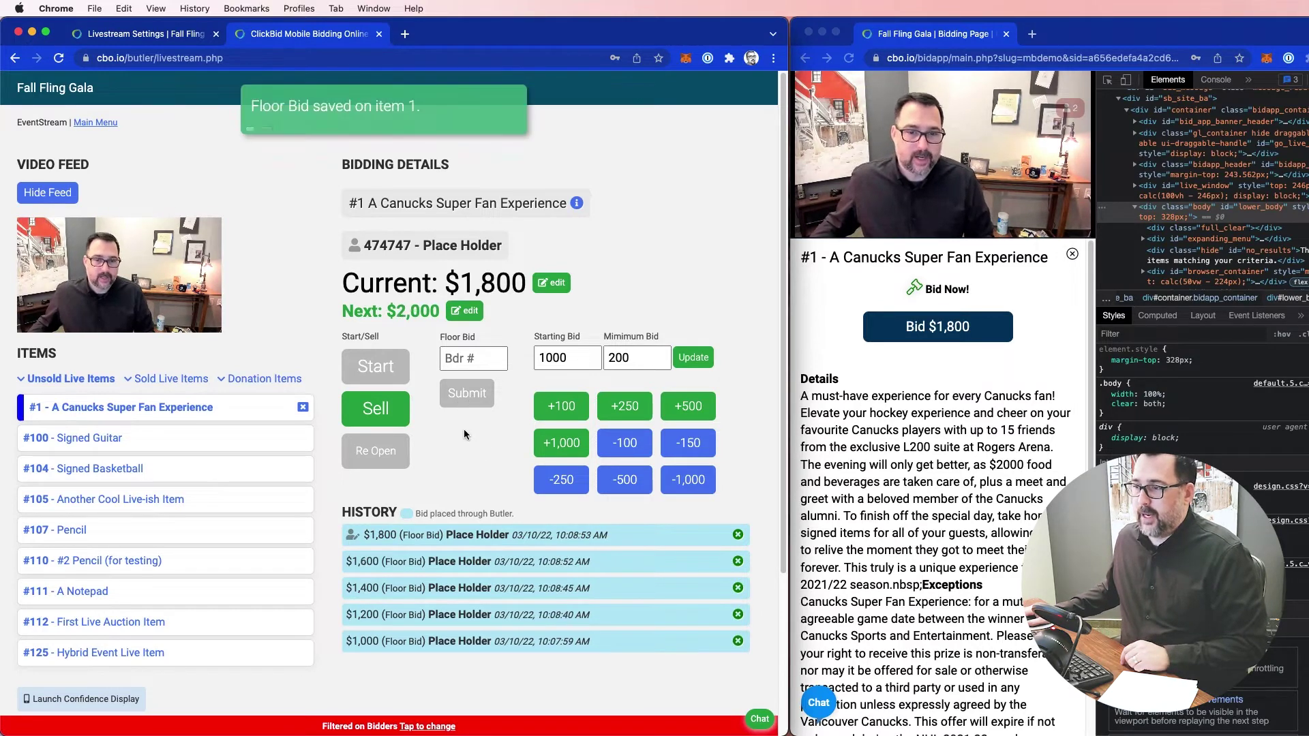
click(467, 402)
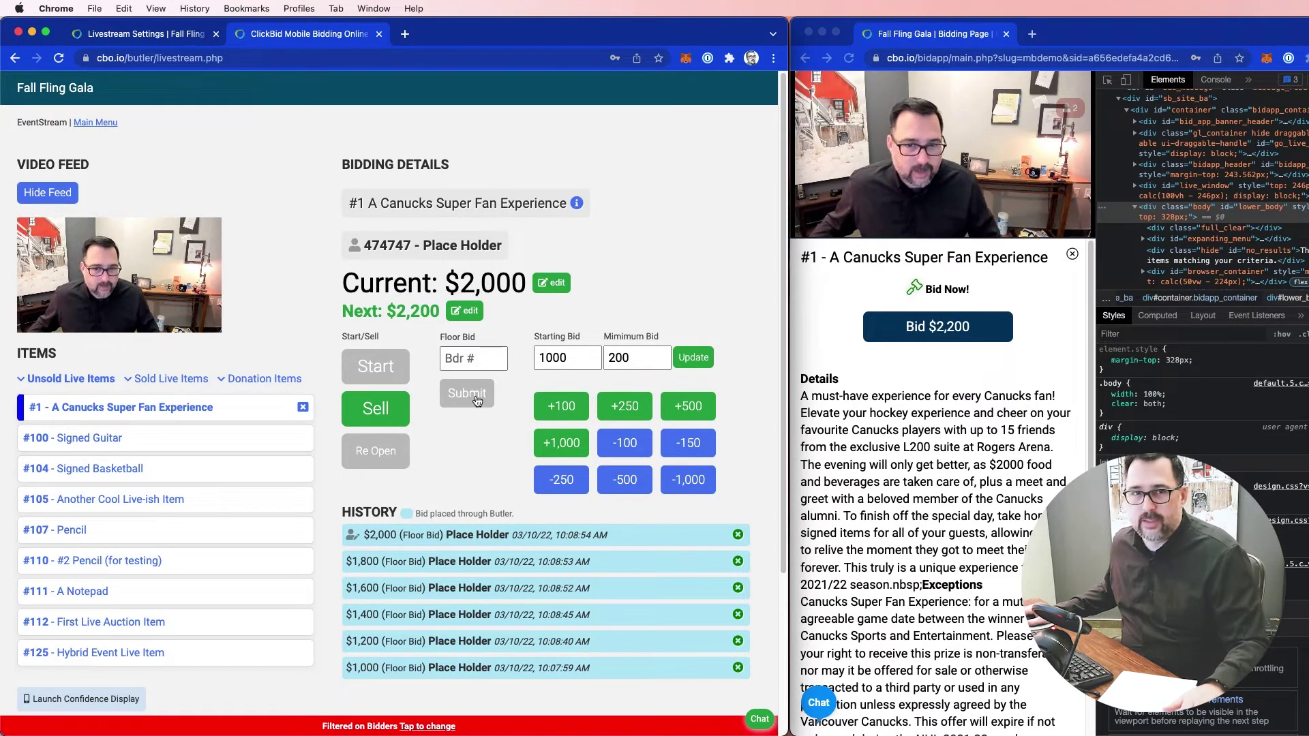
Edit item #1's current bid to $4,000
click(556, 286)
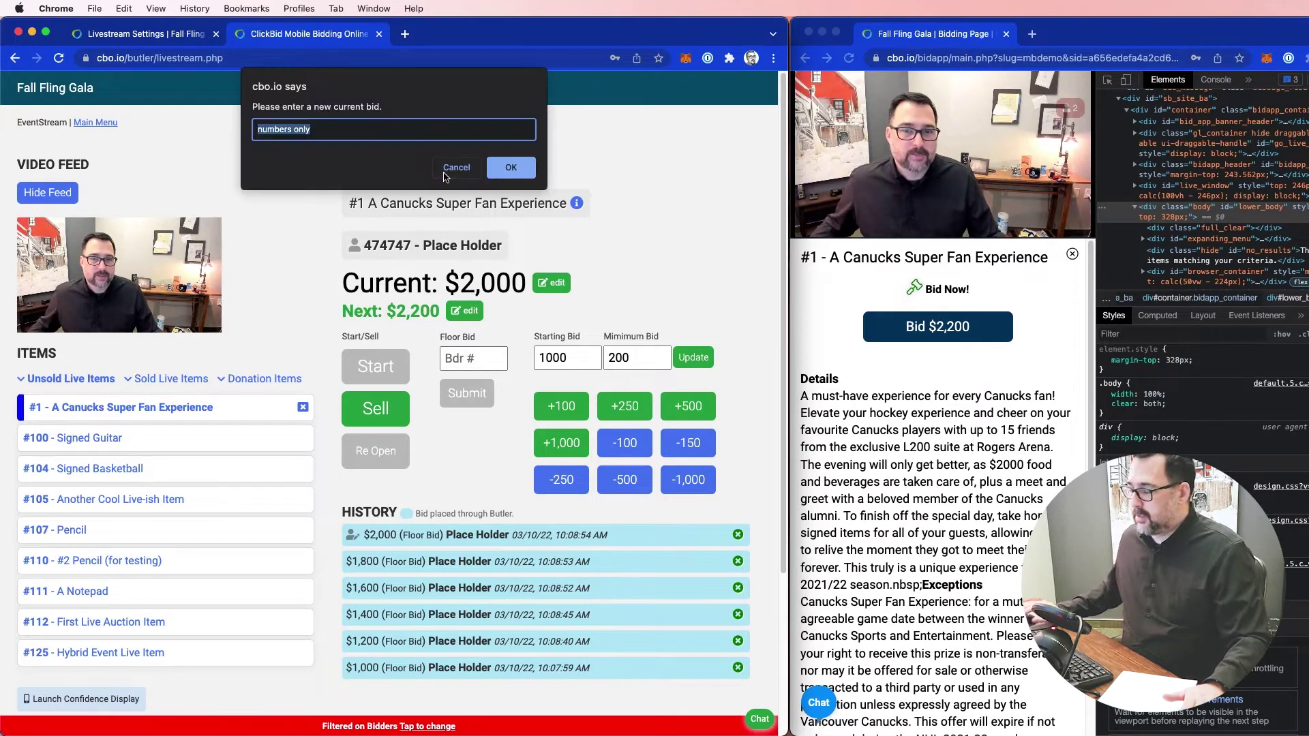
text(4000)
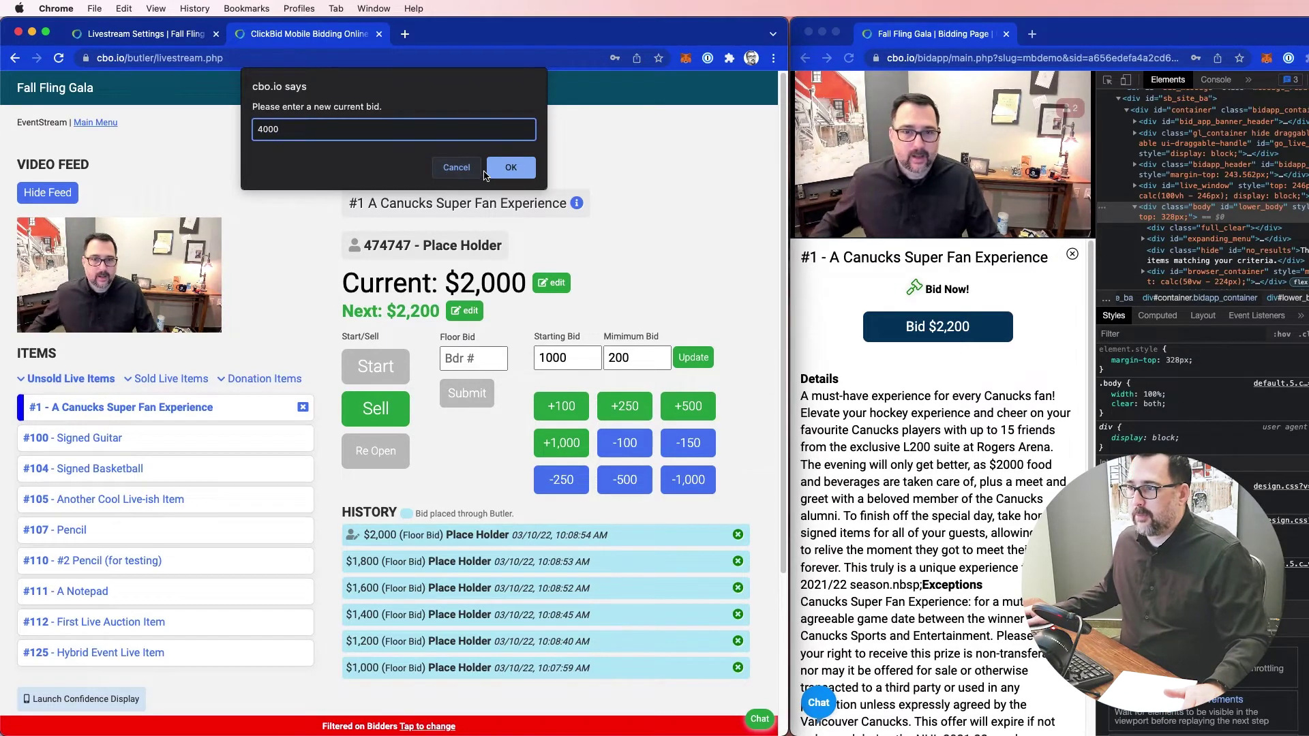
click(510, 172)
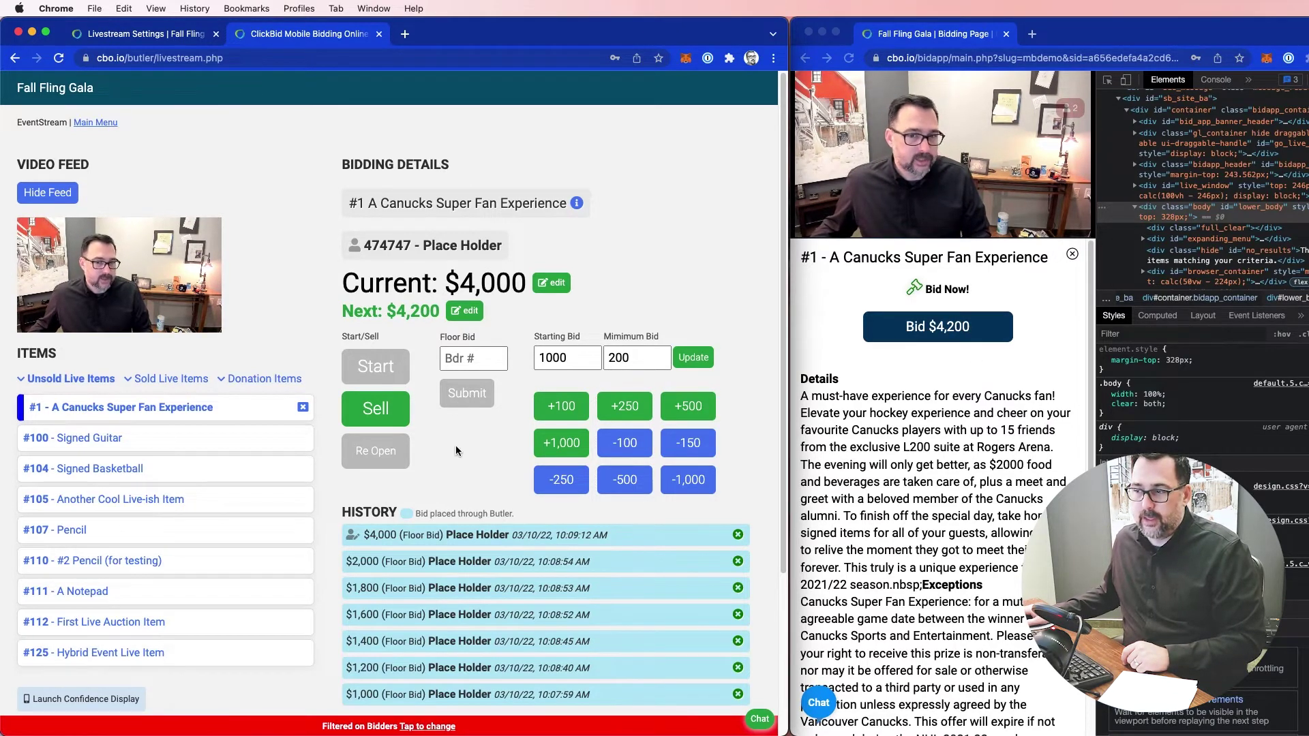
Submit floor bids of $4,200 and $4,400
scroll(458, 552, down, 3)
scroll(485, 394, up, 3)
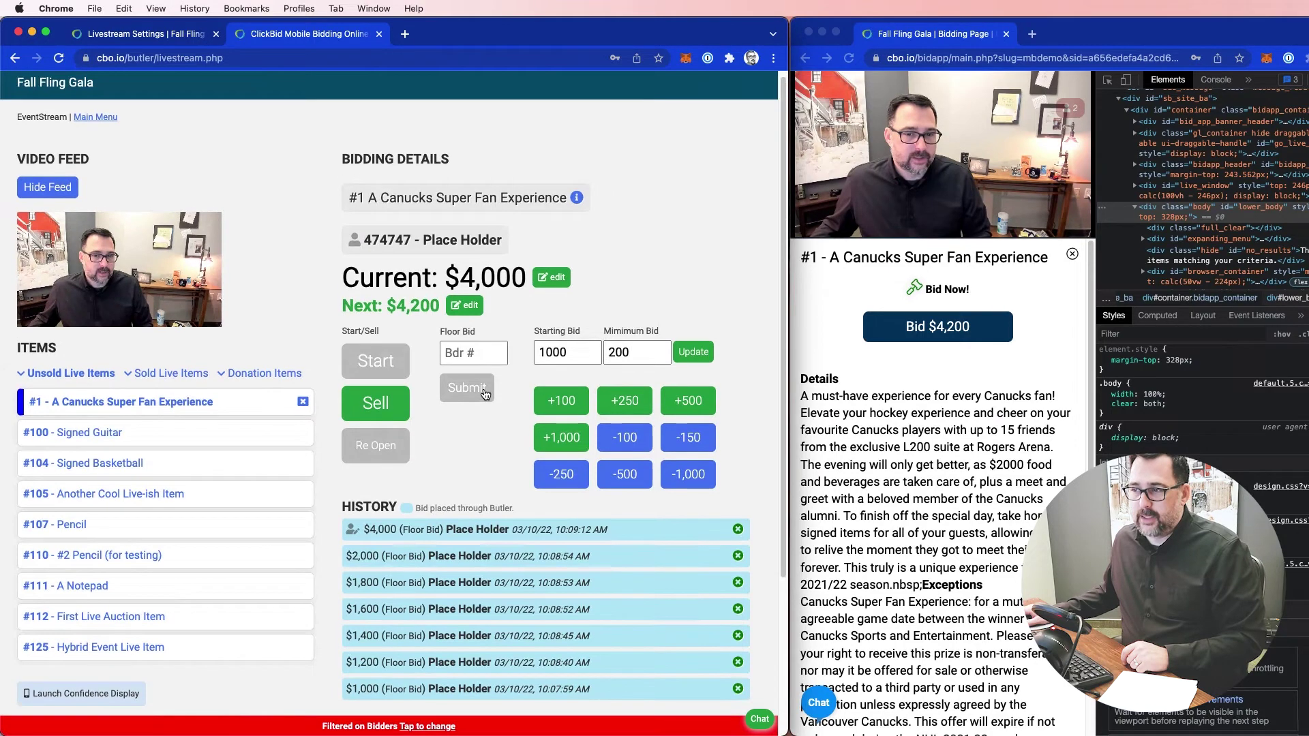
click(464, 403)
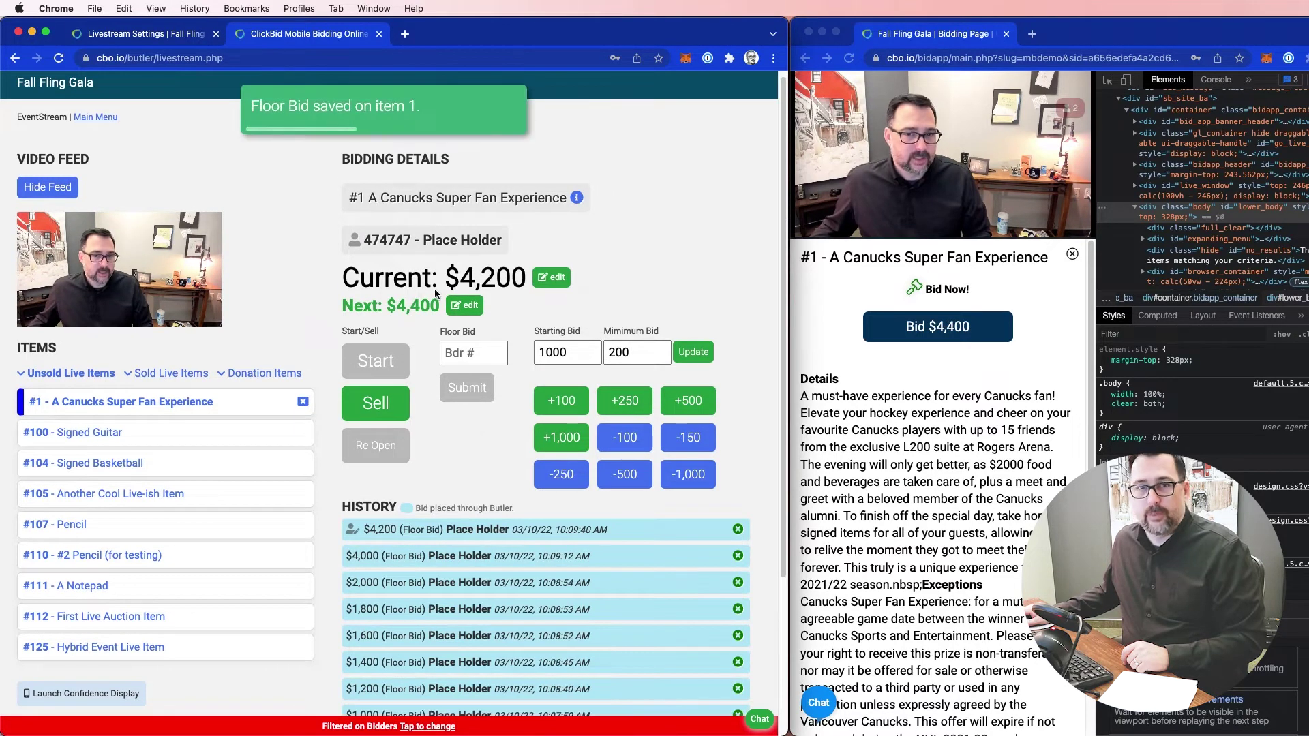
click(478, 399)
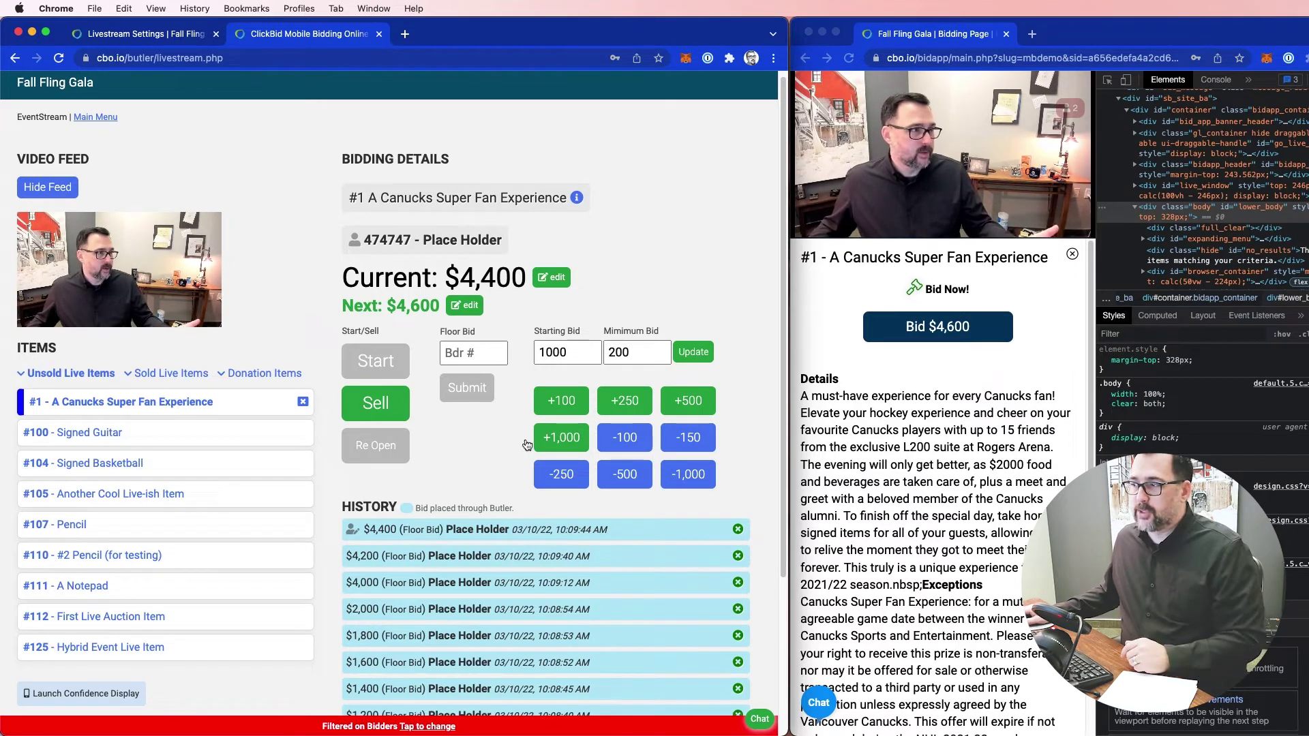
Place and confirm online bids of $4,600 and $4,800 from the bidder page
click(913, 375)
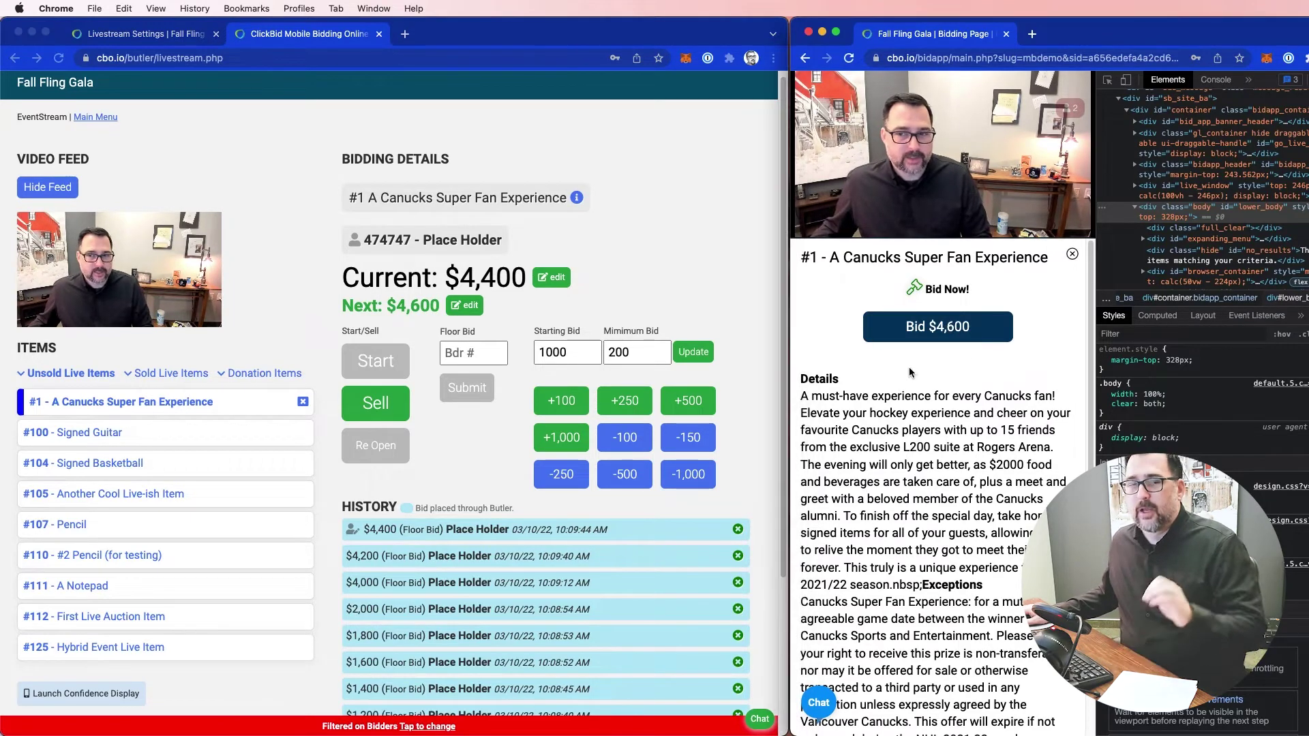
click(943, 334)
click(940, 426)
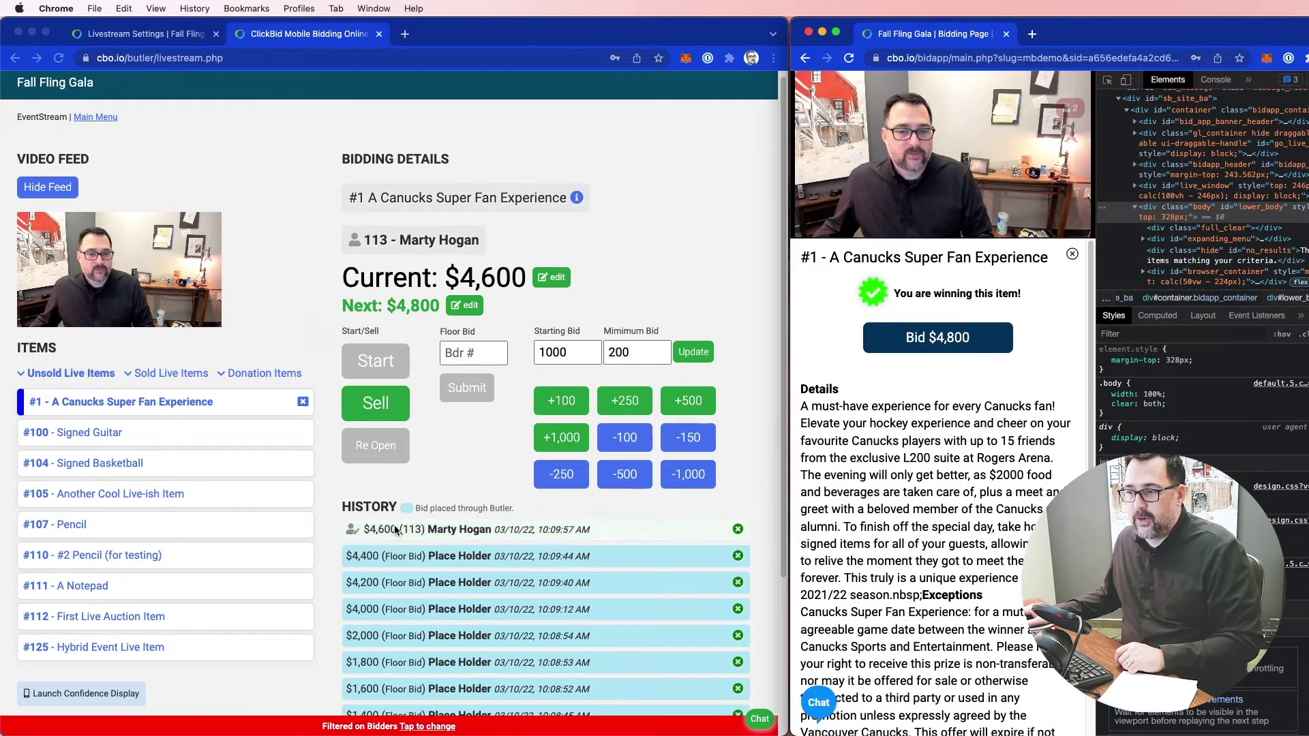
scroll(393, 525, down, 1)
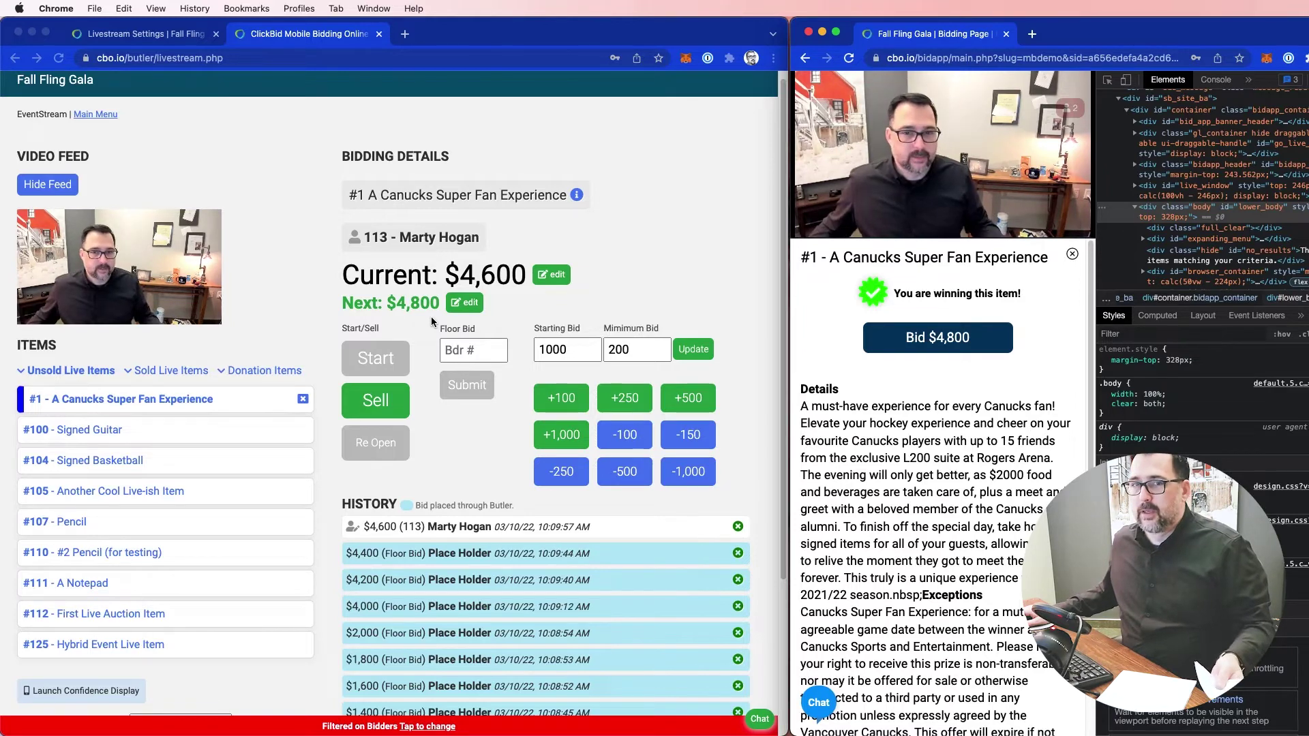
click(925, 346)
click(921, 424)
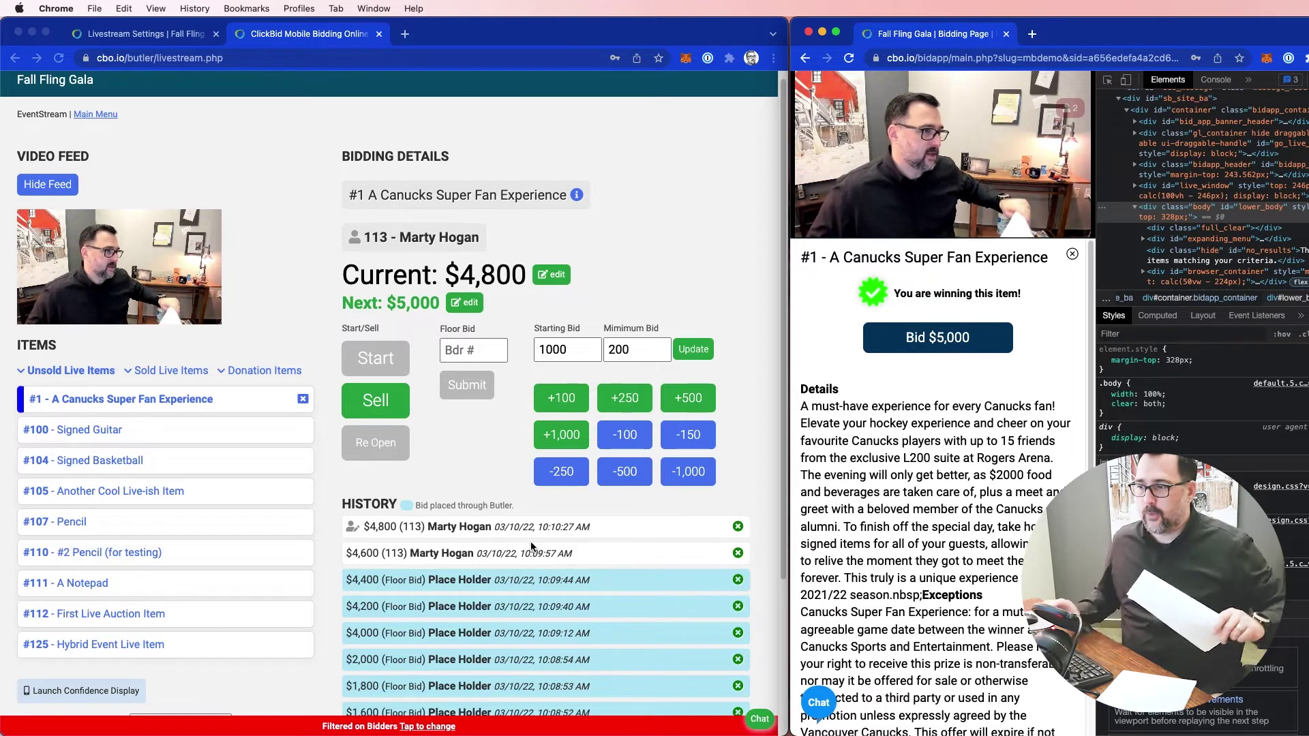
scroll(530, 614, down, 3)
scroll(469, 586, up, 2)
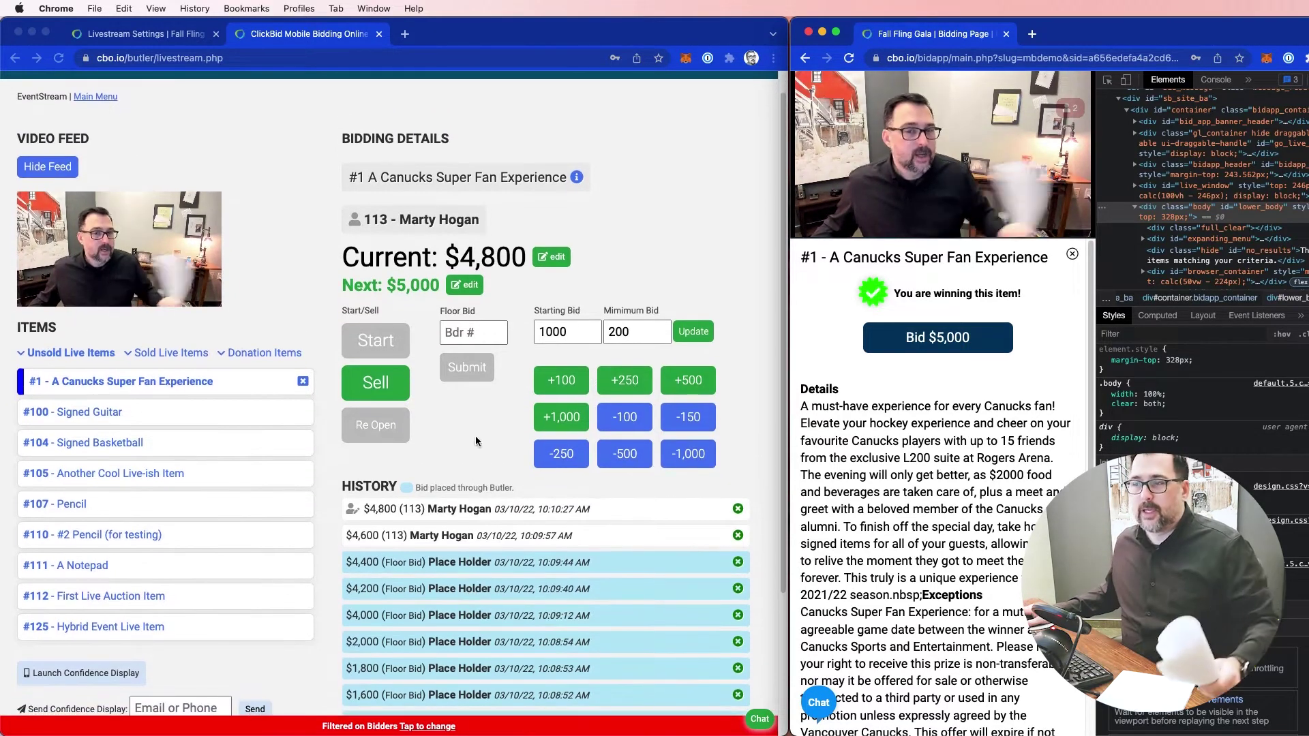
Submit a $5,000 floor bid, then place and confirm a $5,200 online bid
click(478, 367)
click(479, 373)
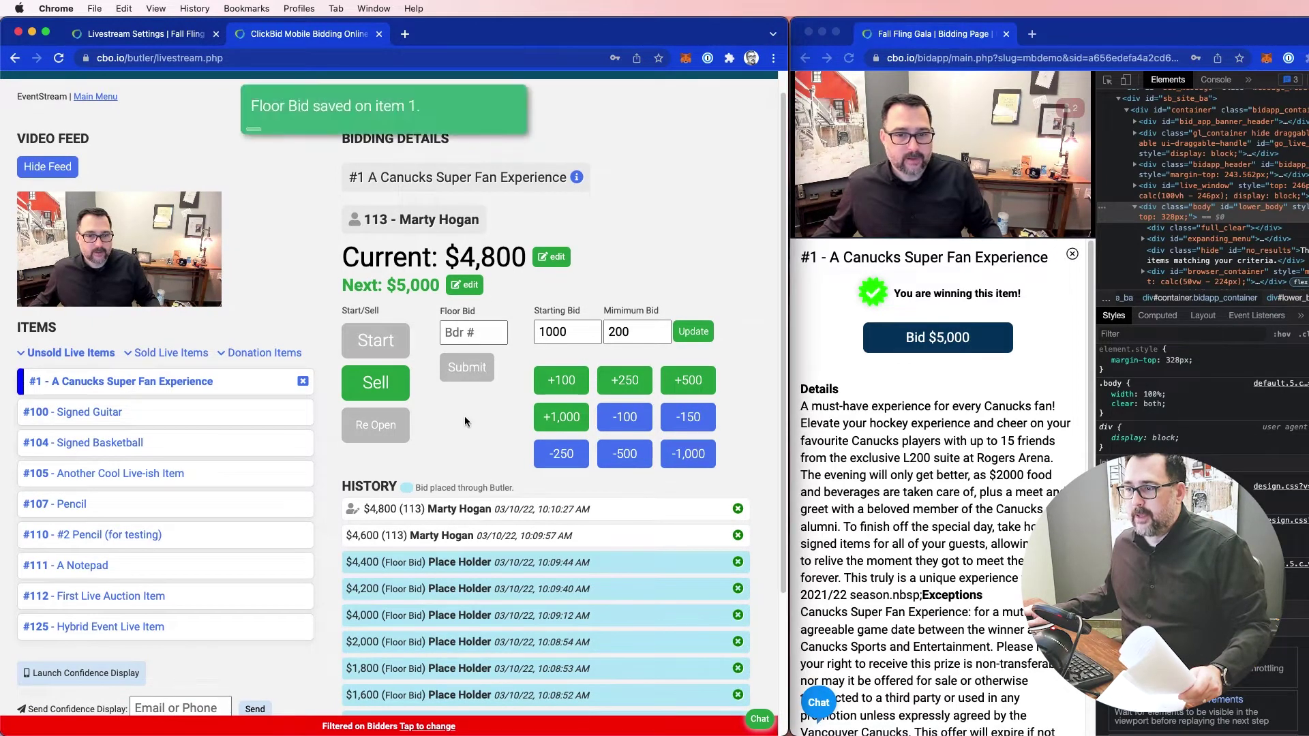
click(922, 328)
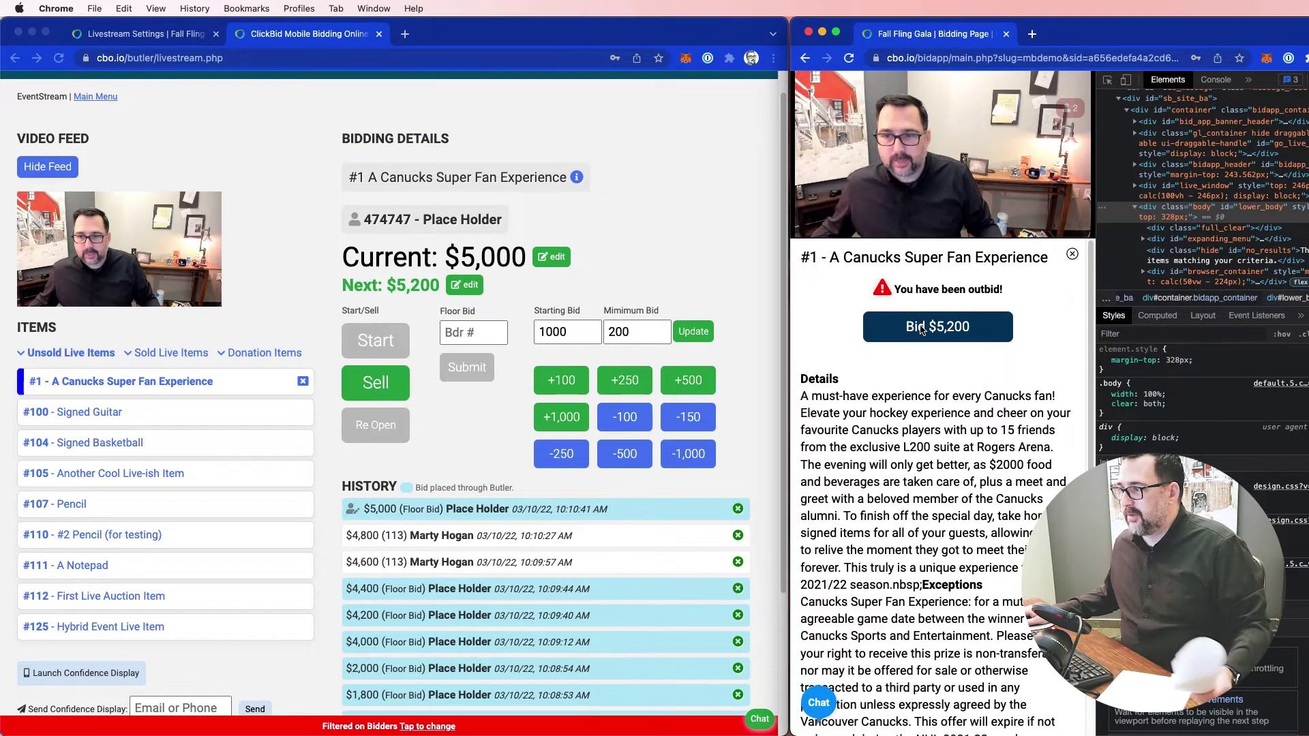
click(921, 328)
click(938, 425)
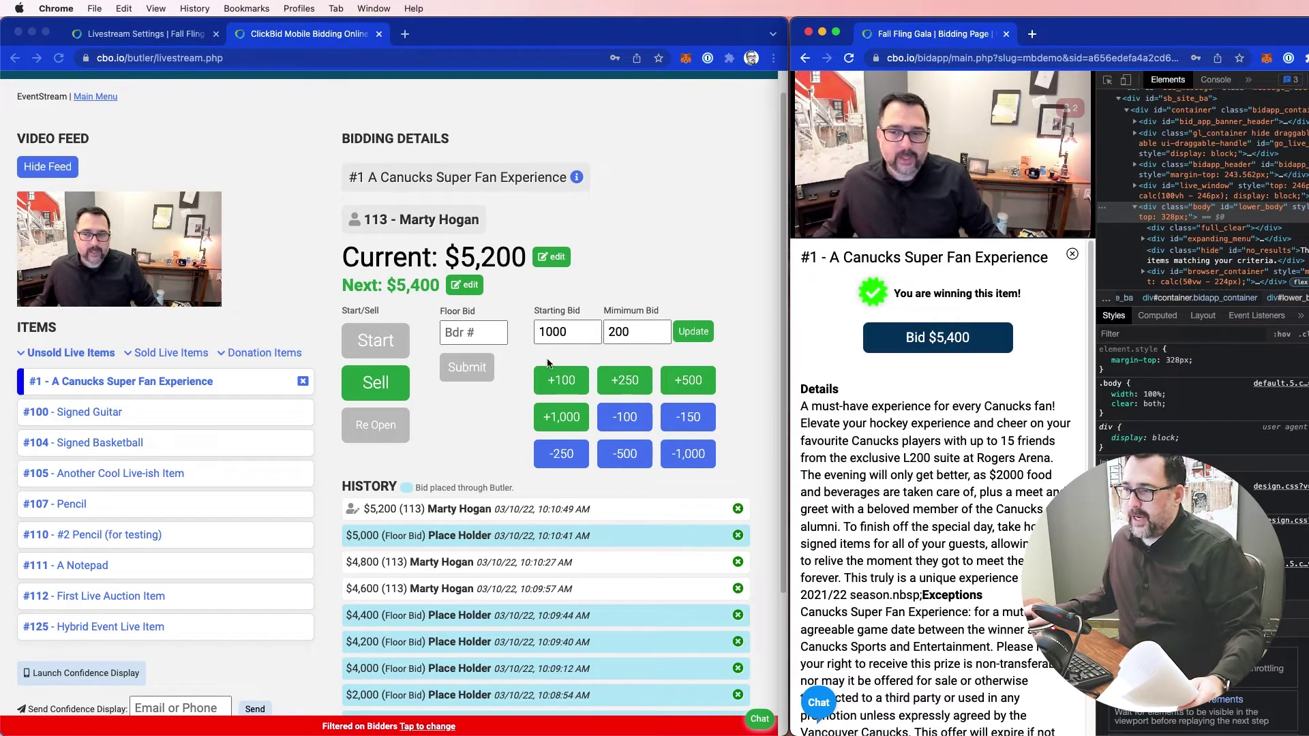
click(486, 370)
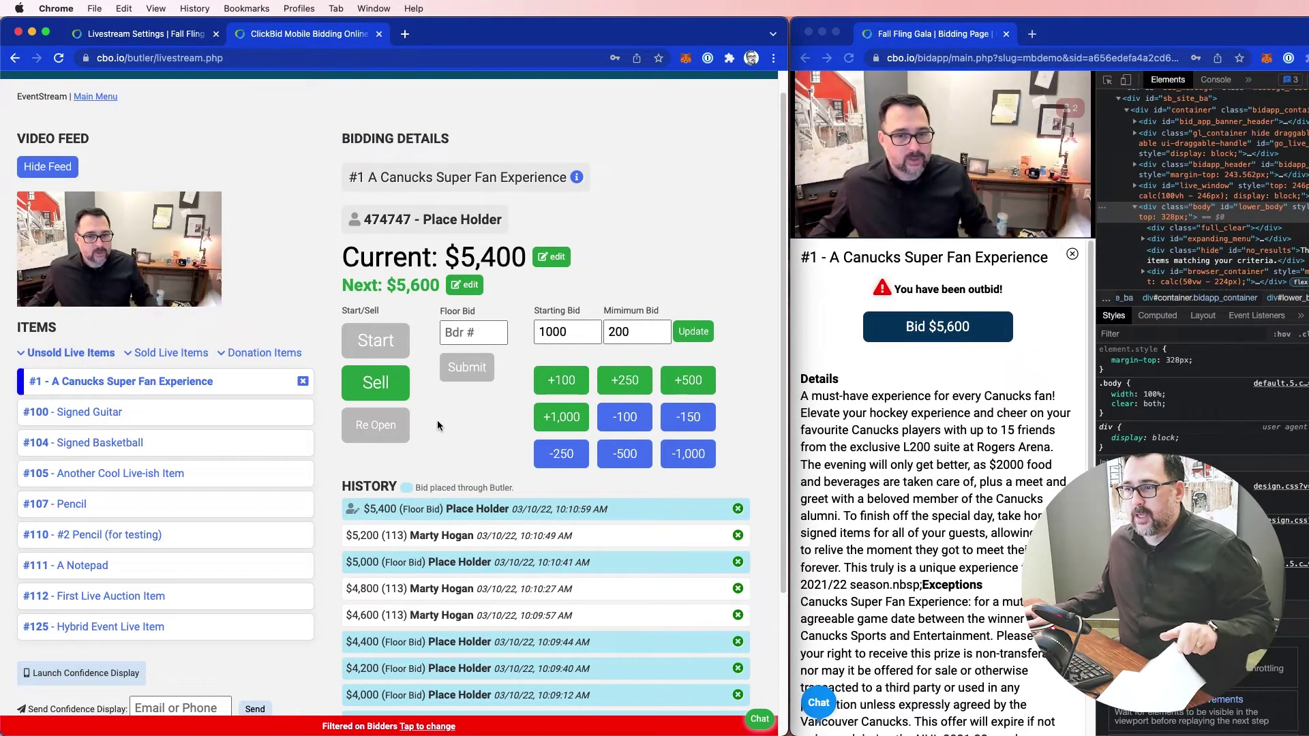
Mark item #1, the Canucks Super Fan Experience, as sold at $5,400
click(389, 383)
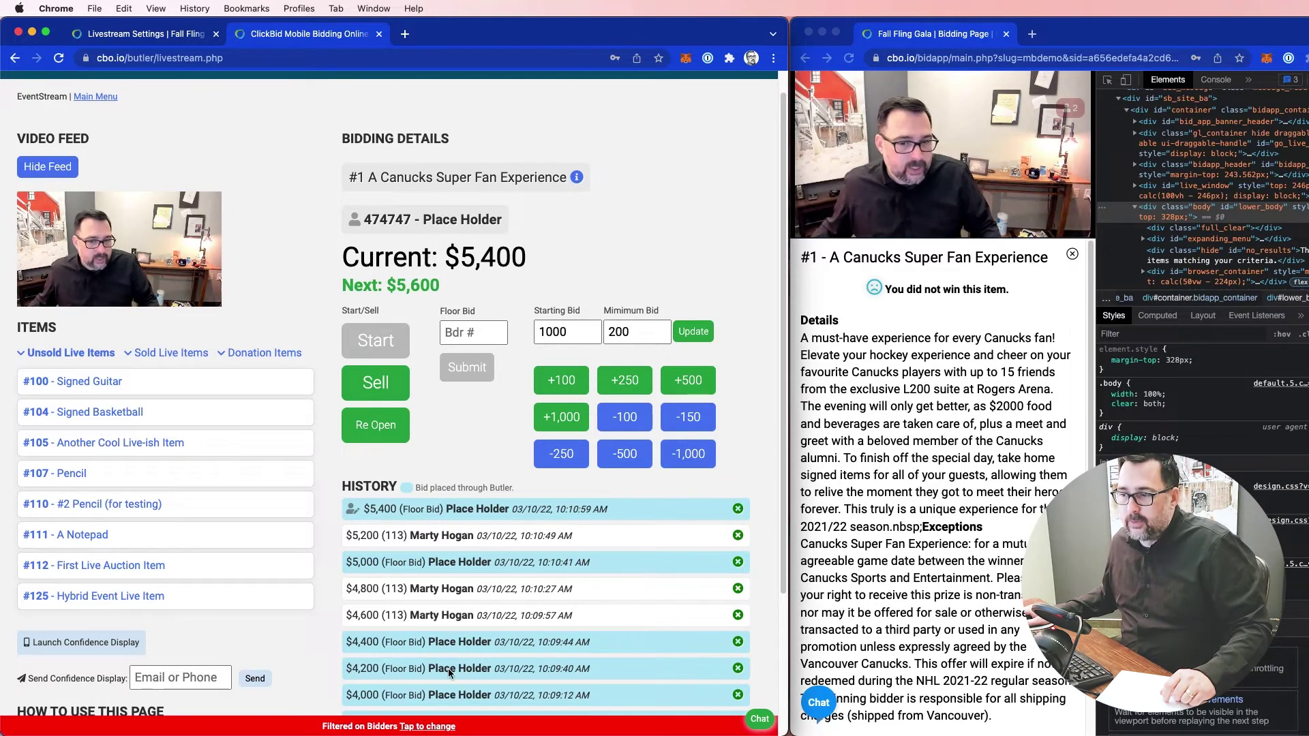
scroll(444, 634, down, 3)
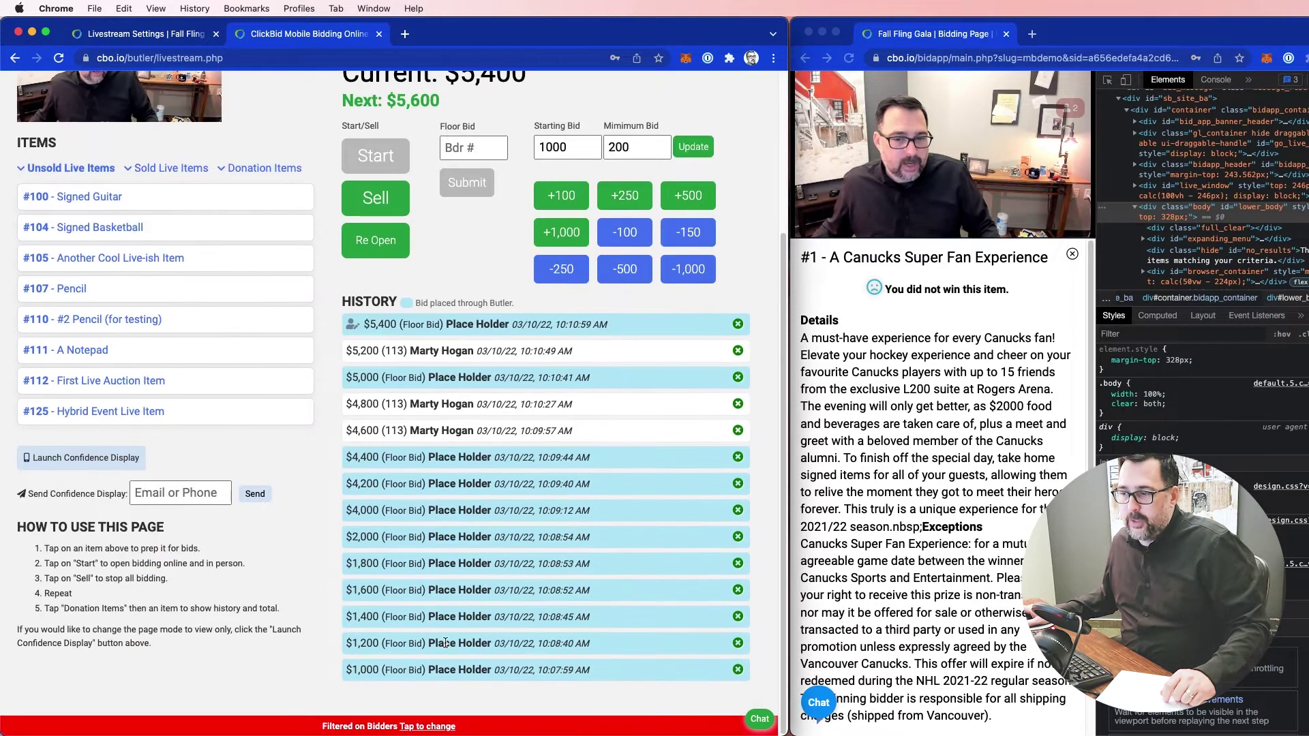
scroll(447, 586, up, 4)
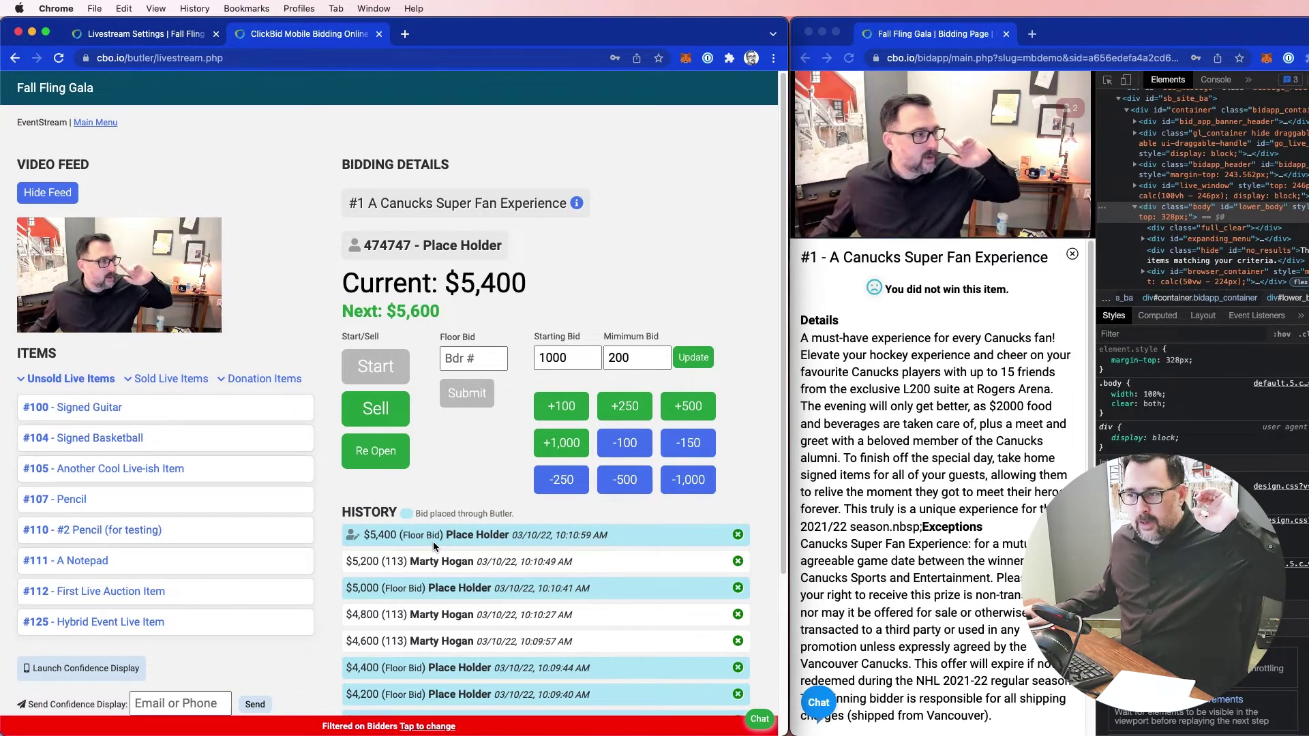
Reassign the $5,400 winning bid to a new bidder number, then load #100 Signed Guitar
click(354, 536)
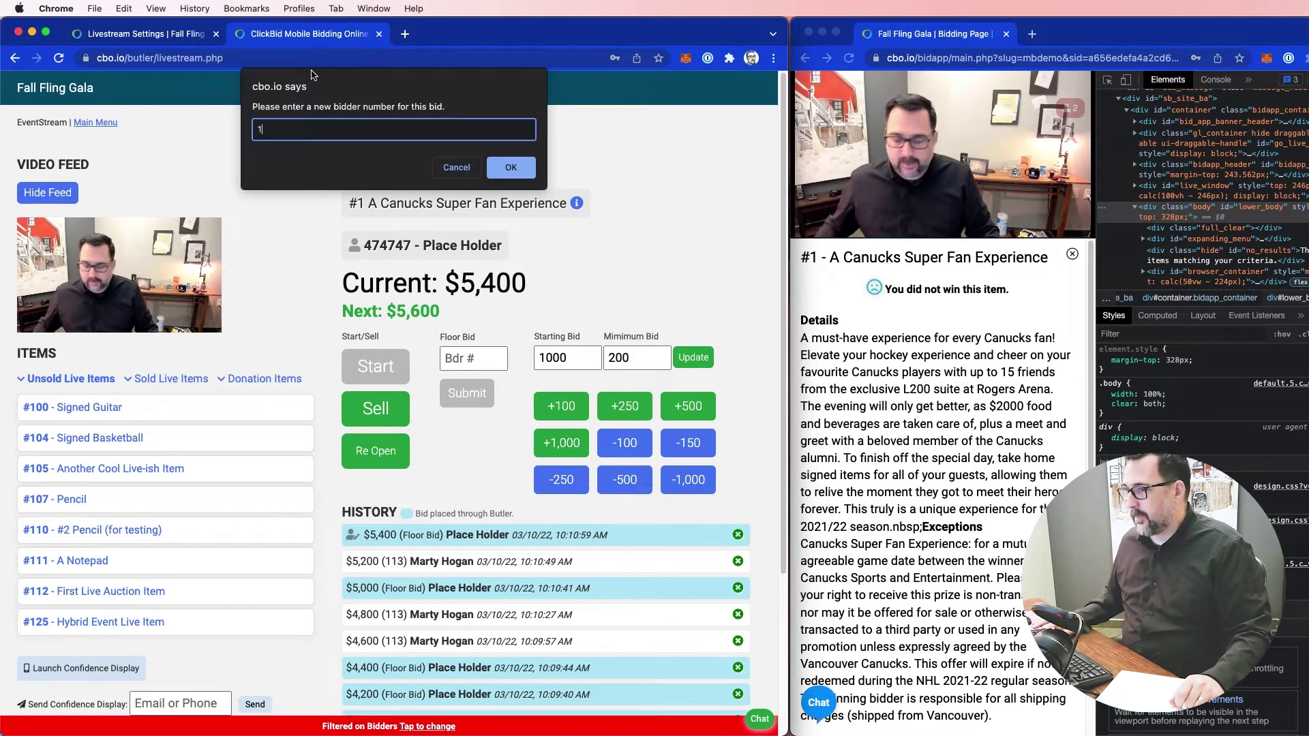
click(510, 168)
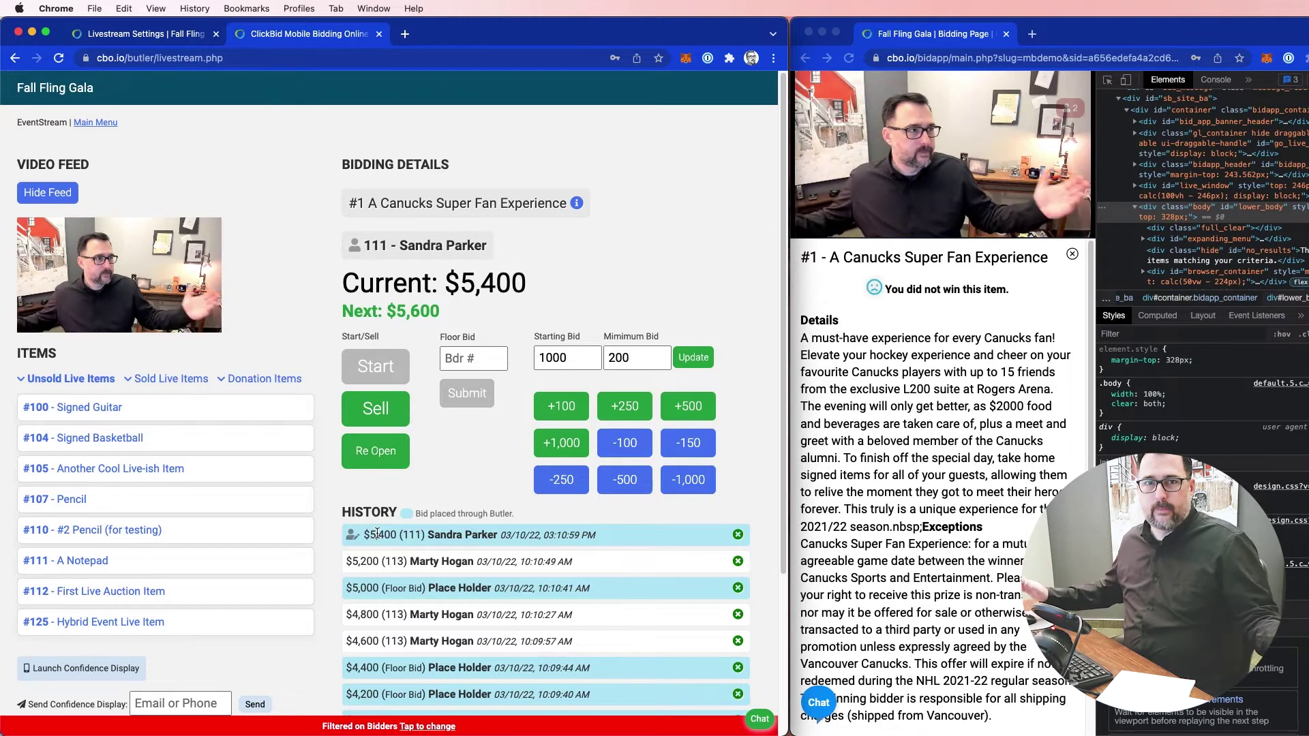
click(98, 409)
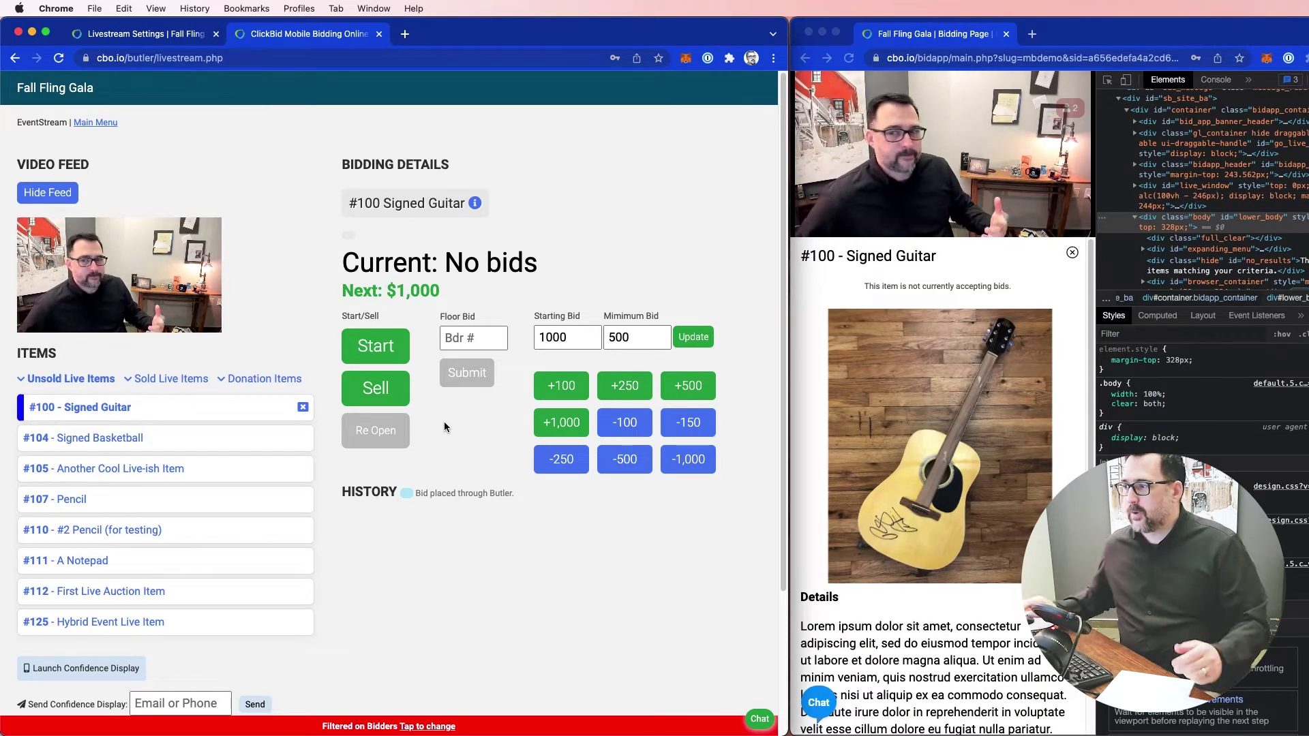
Open the Signed Guitar to bids and place a $1,000 online bid from the bidder page
scroll(882, 463, down, 2)
scroll(882, 462, up, 2)
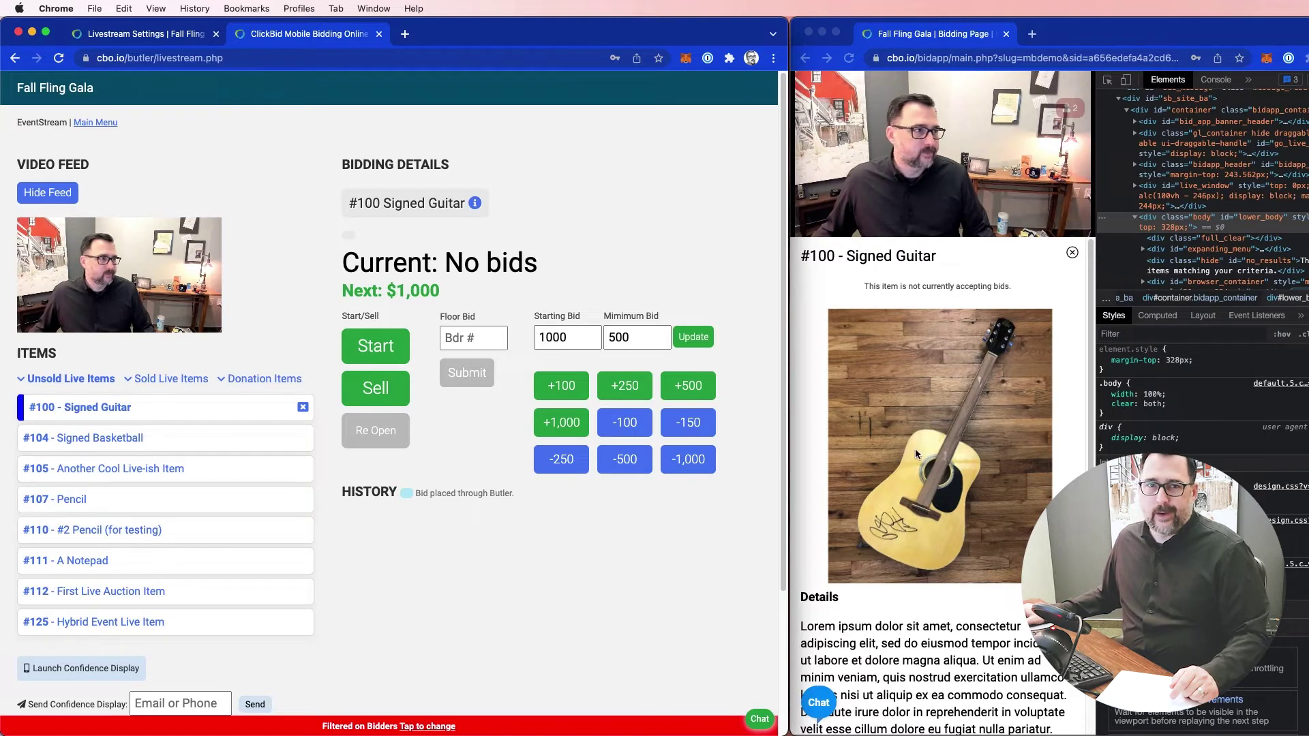
scroll(910, 471, down, 5)
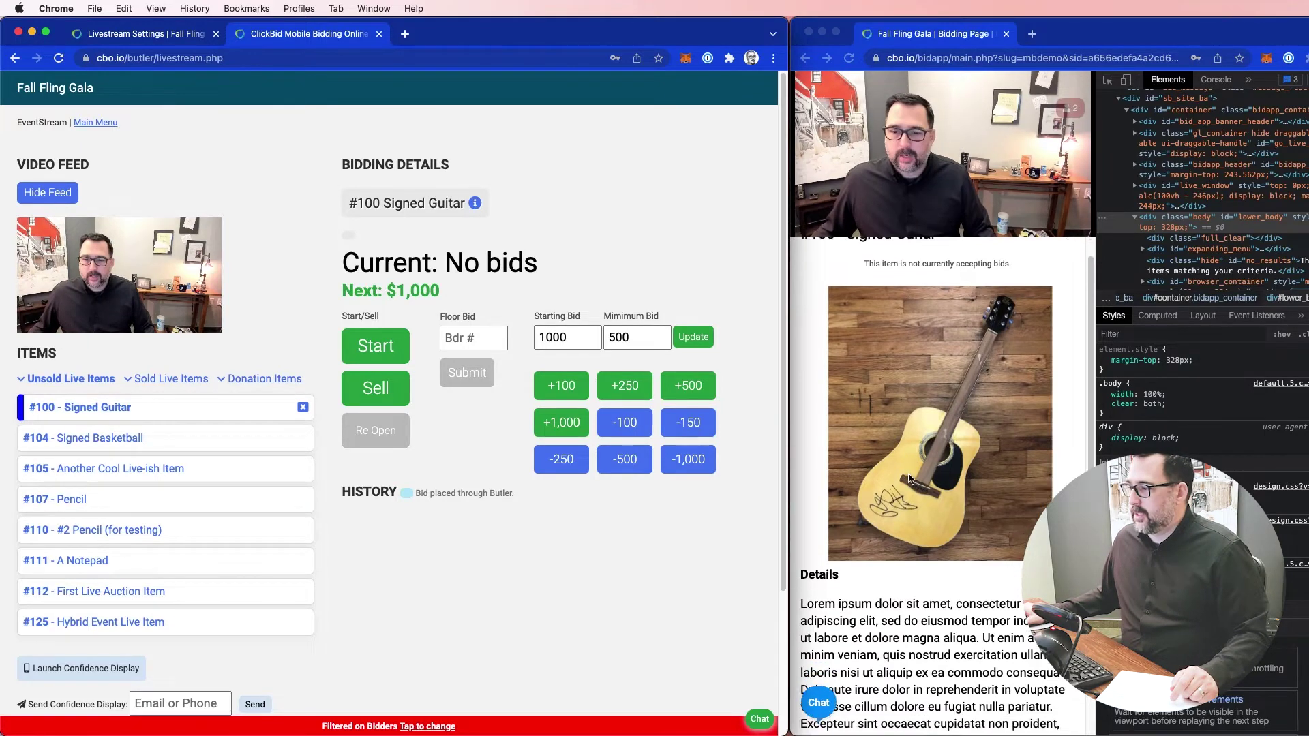
scroll(909, 473, up, 5)
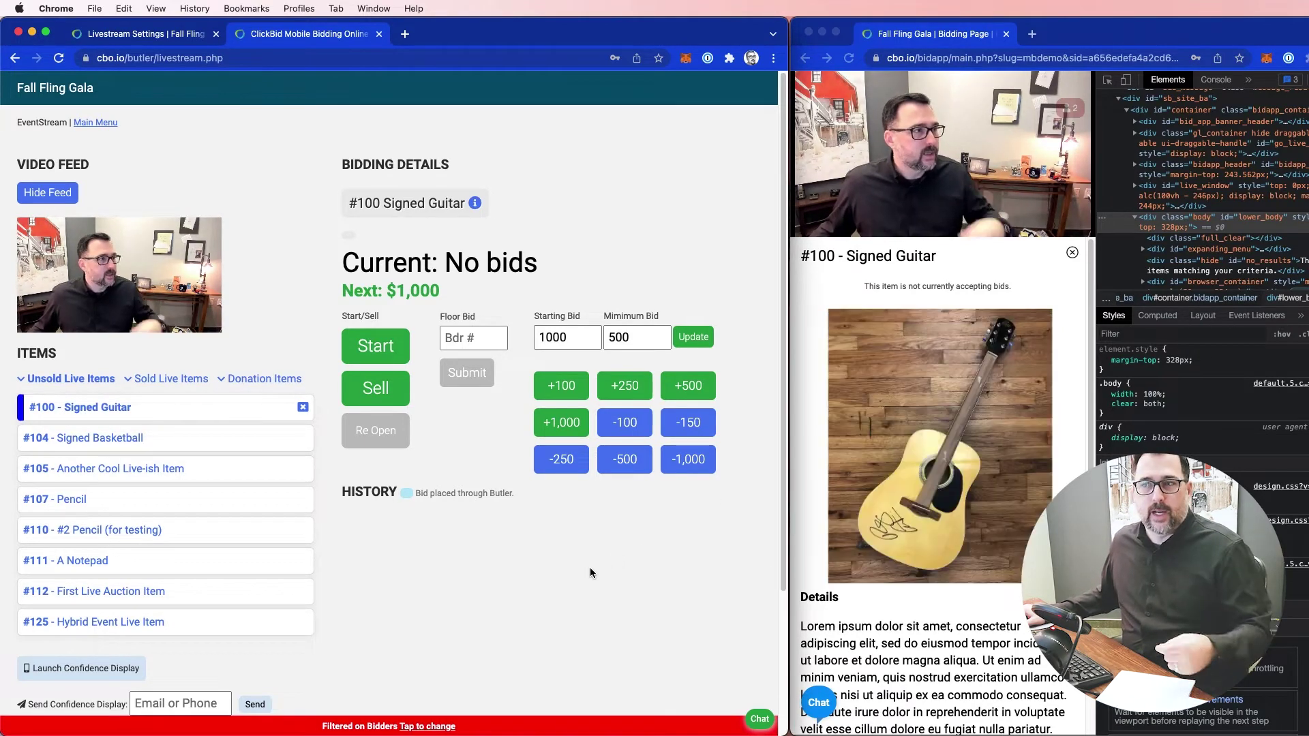
click(375, 353)
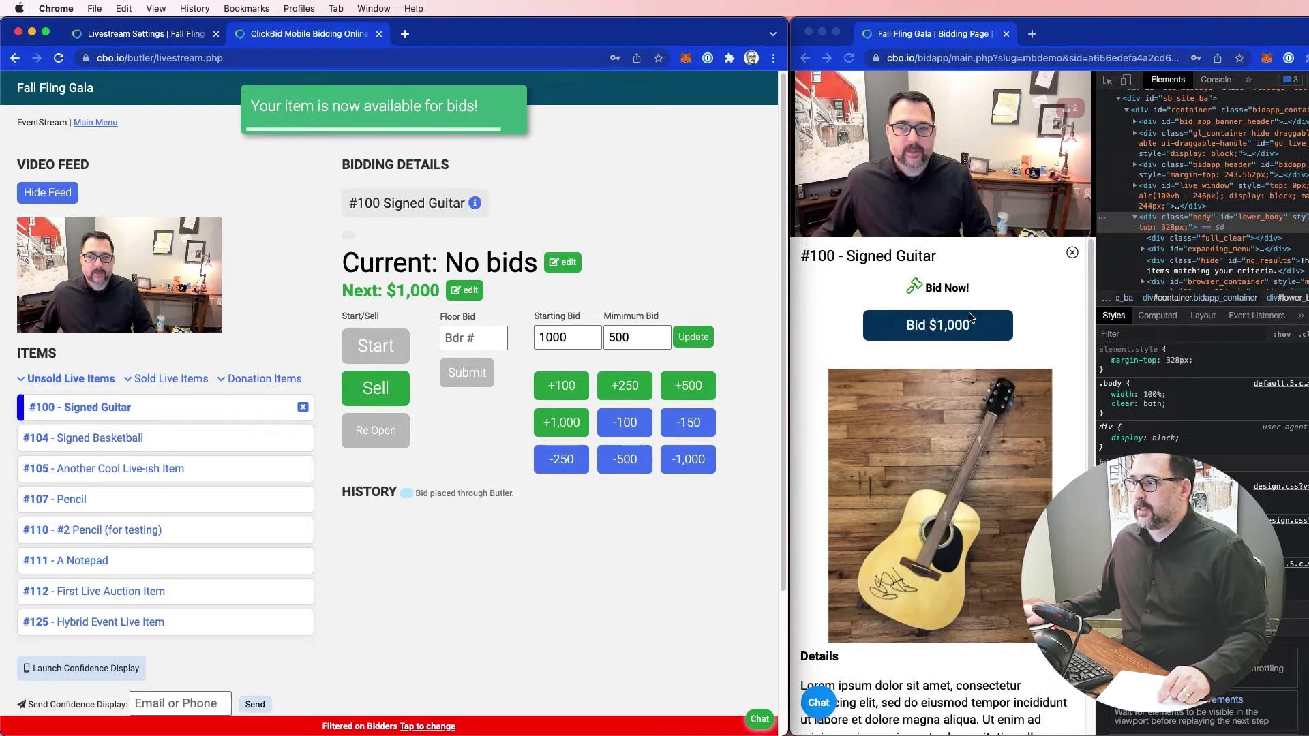
click(939, 335)
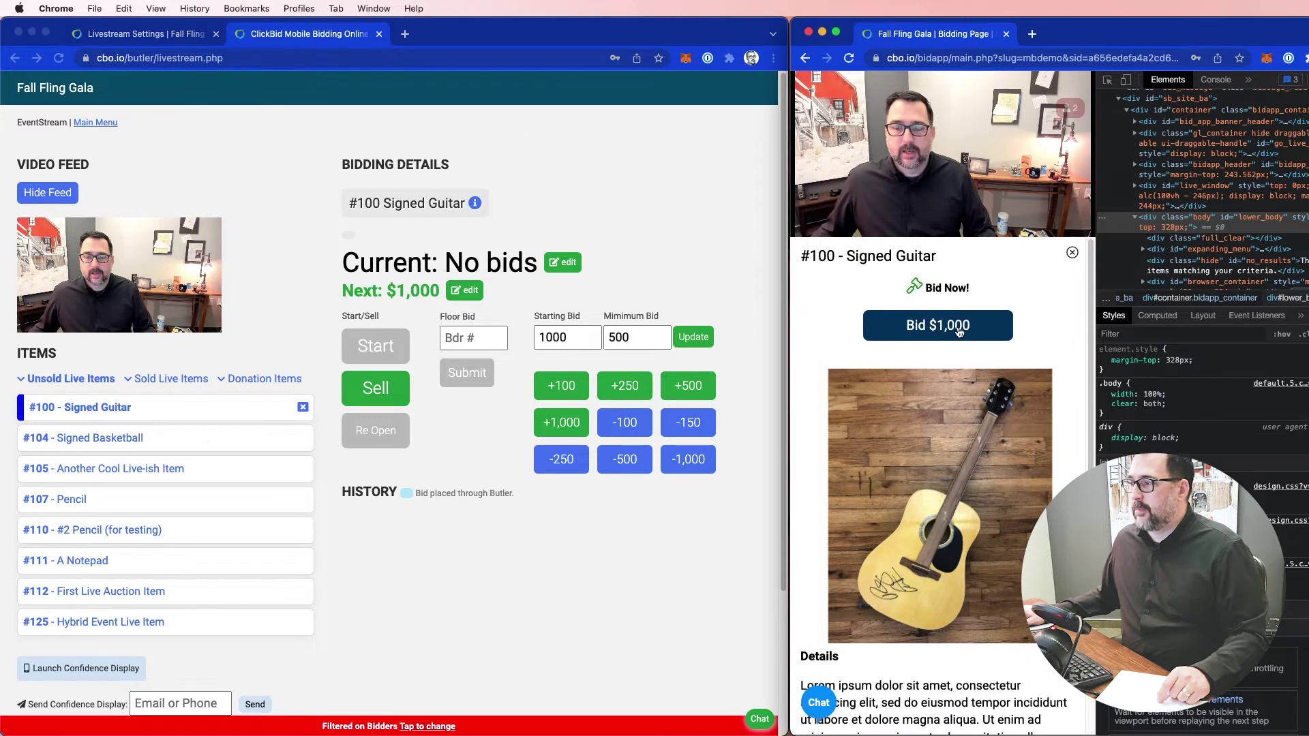
click(959, 330)
click(943, 415)
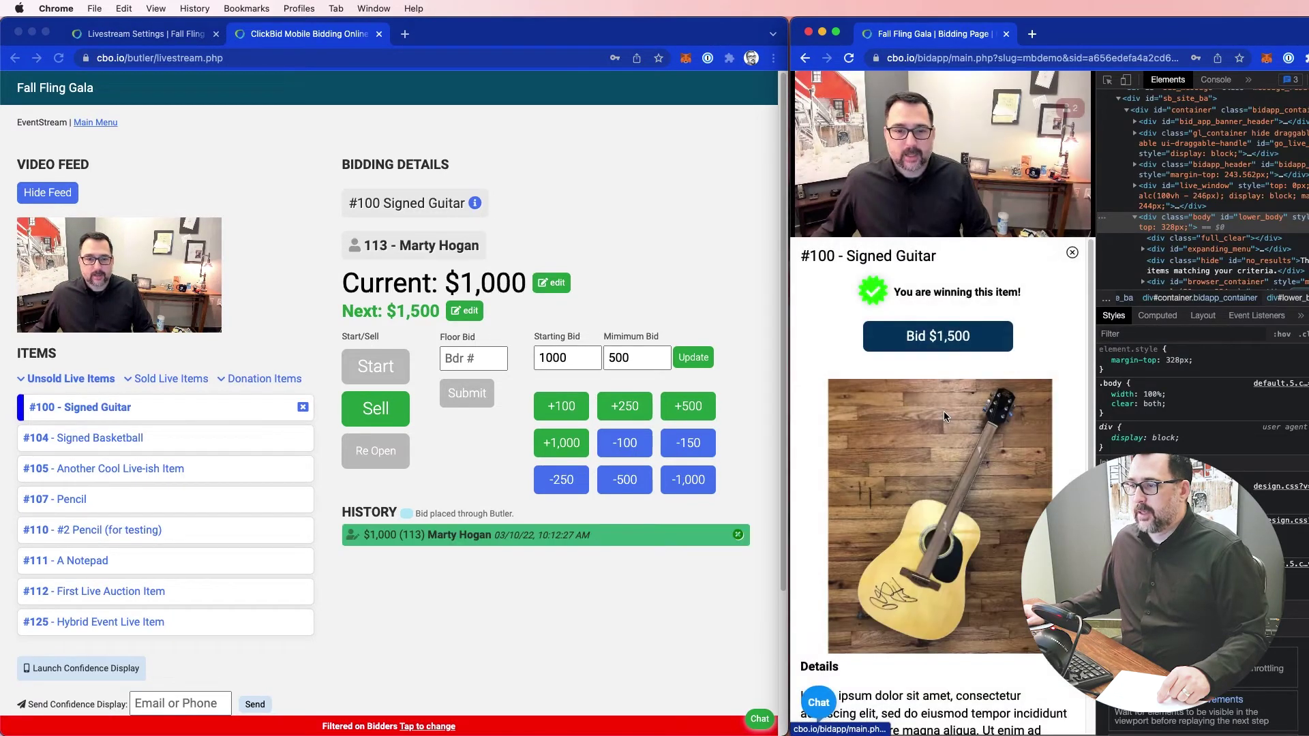
Add floor bids of $1,500, $2,000, $2,500 and $3,000, then start removing the $3,000 bid
click(479, 407)
click(477, 405)
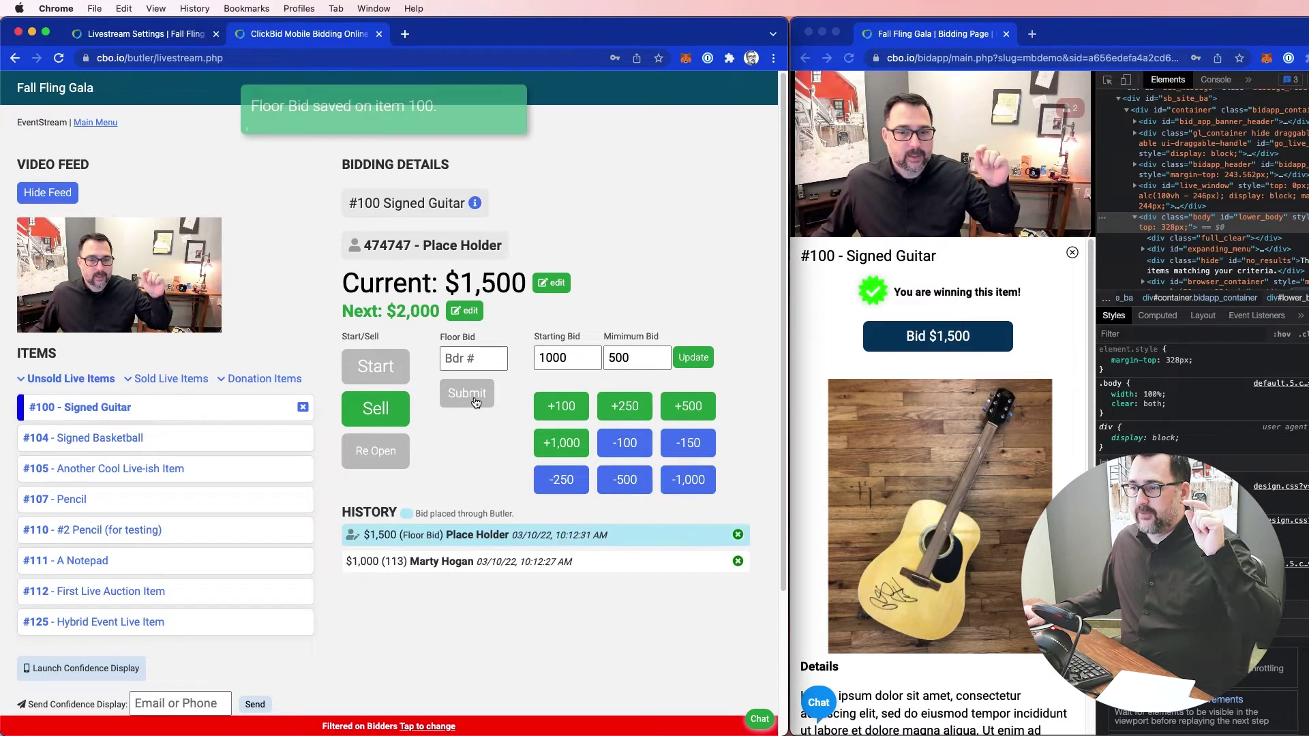
click(476, 402)
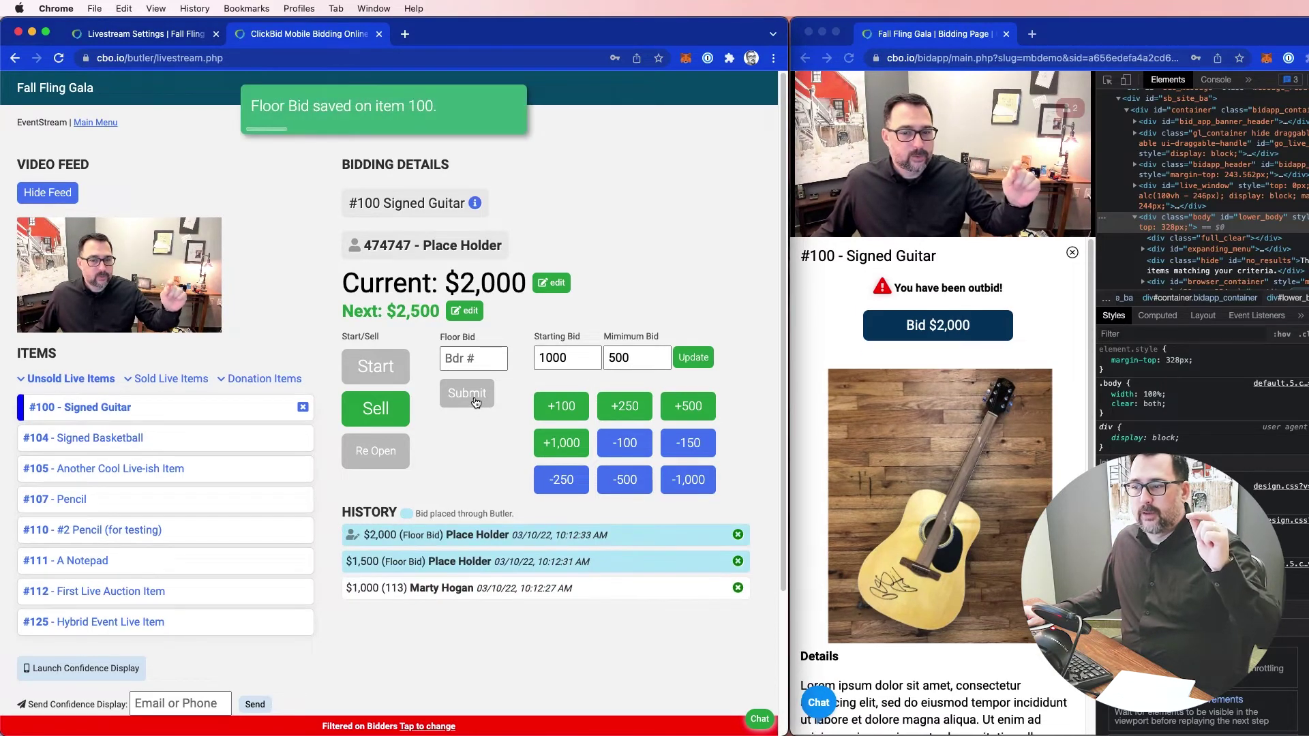
click(476, 403)
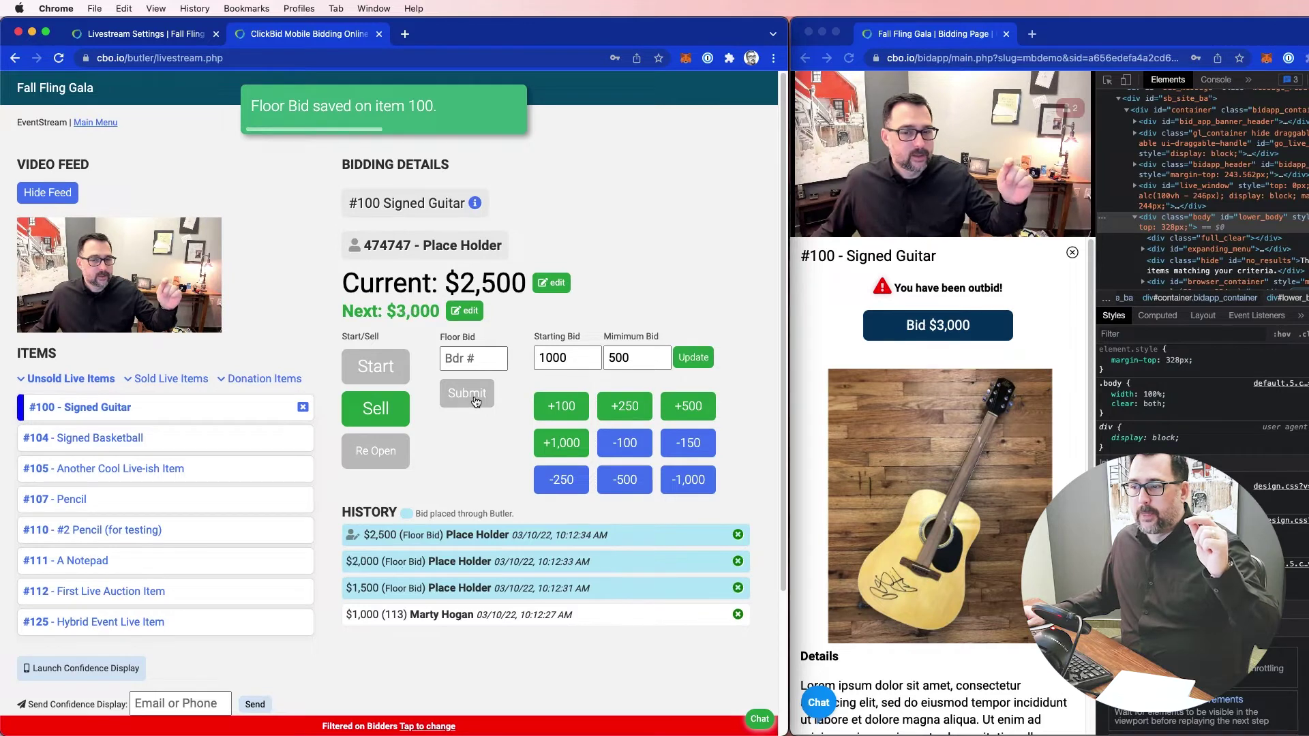
click(476, 403)
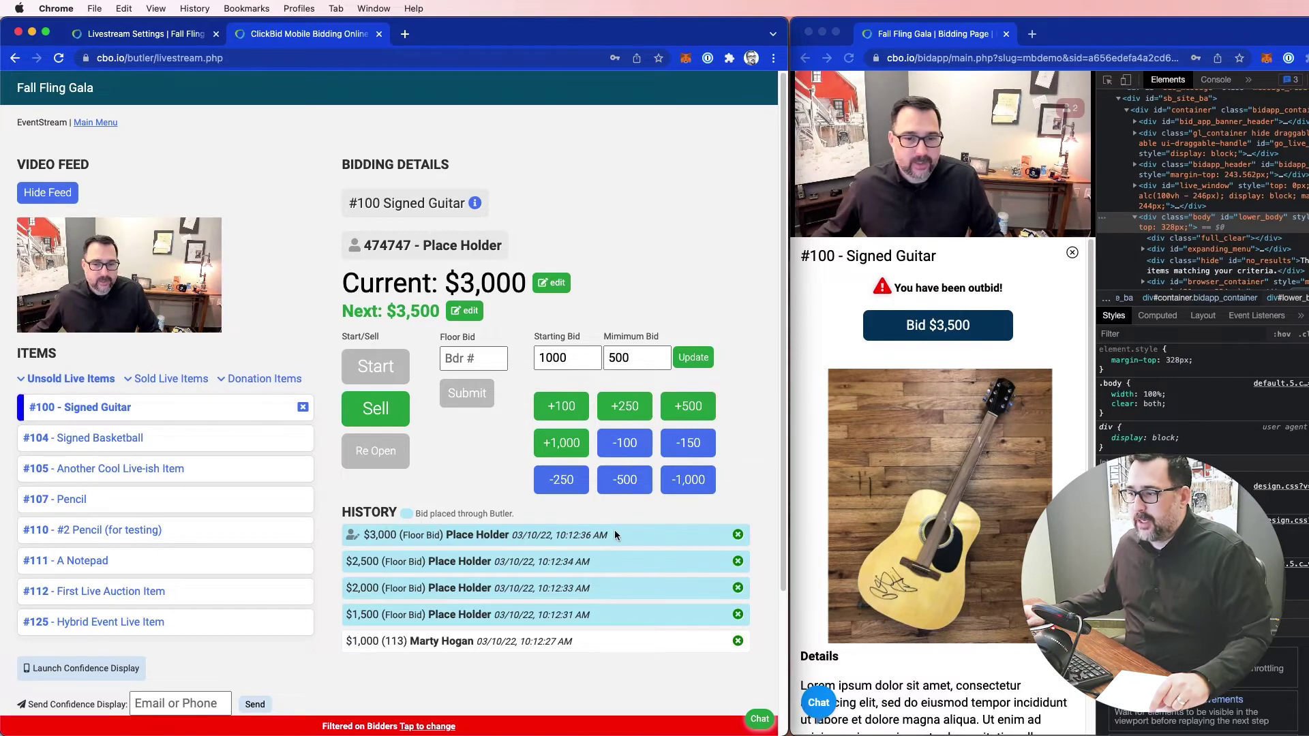
click(739, 535)
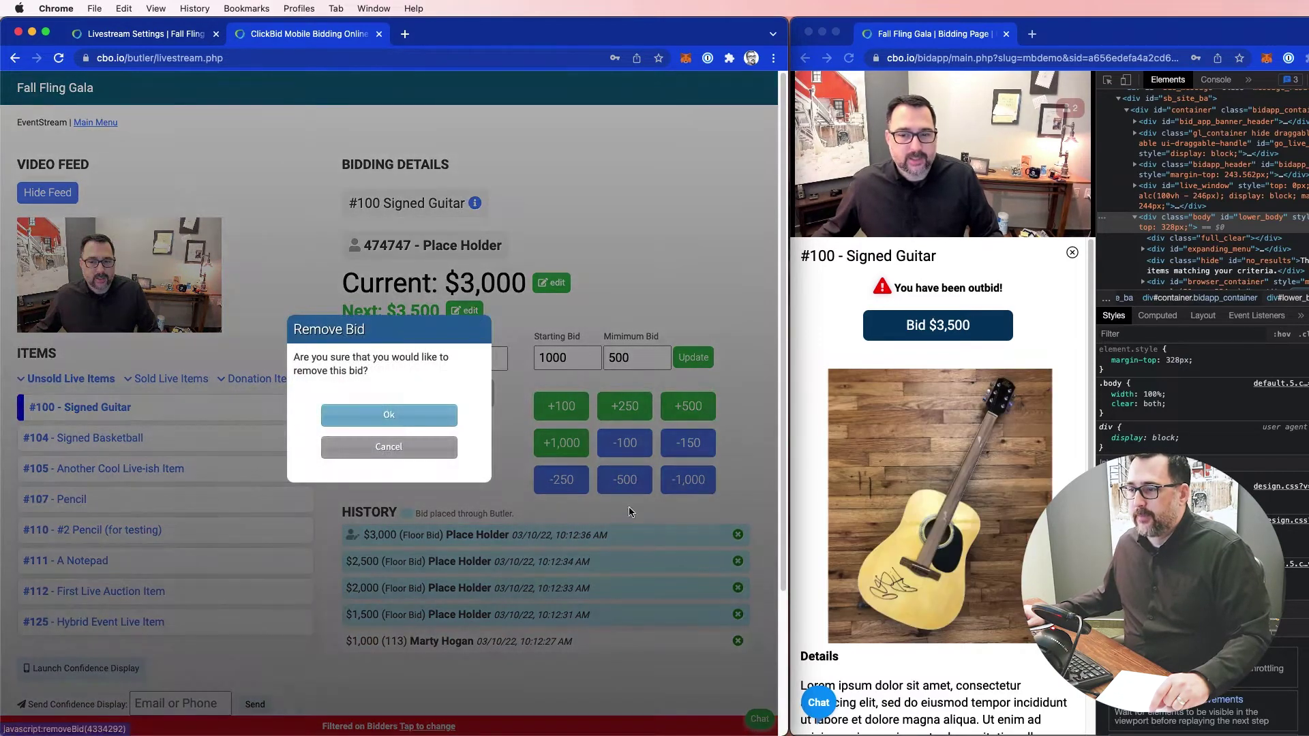
Remove the $3,000 floor bid and place a $3,000 online bid instead
click(408, 418)
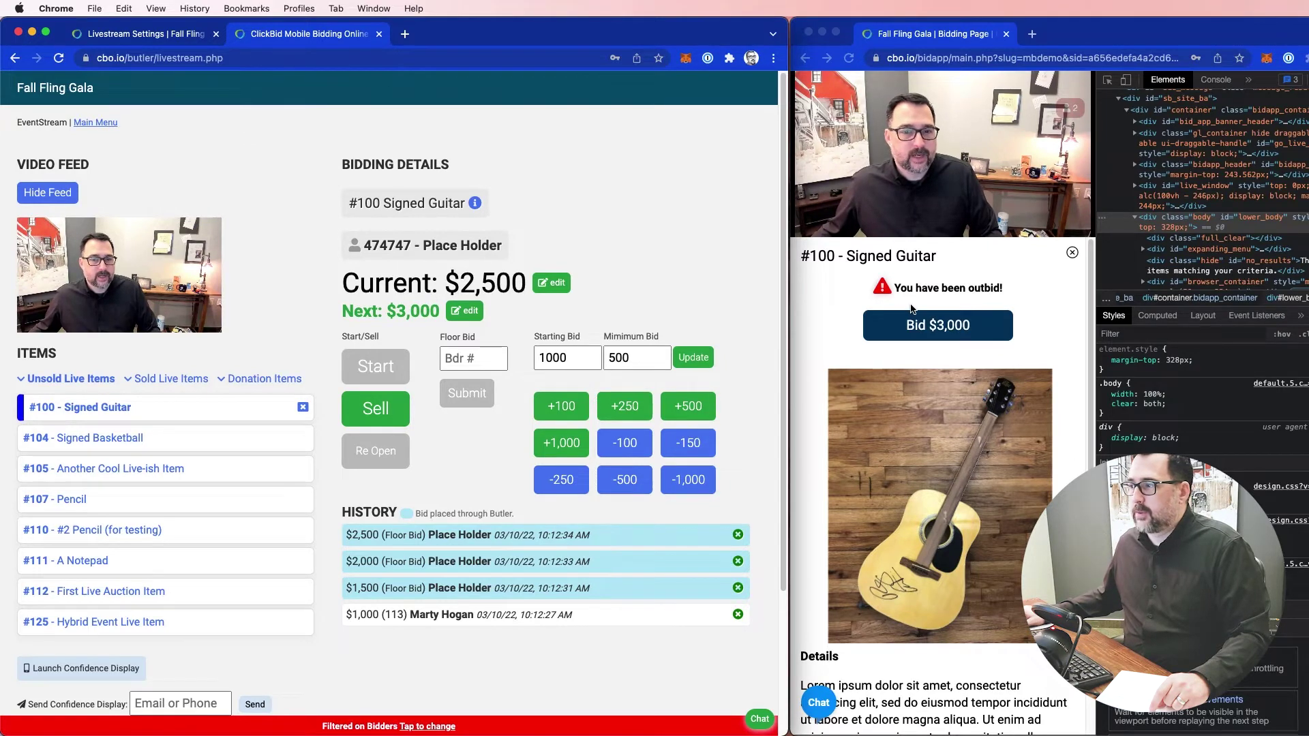
click(918, 326)
click(945, 330)
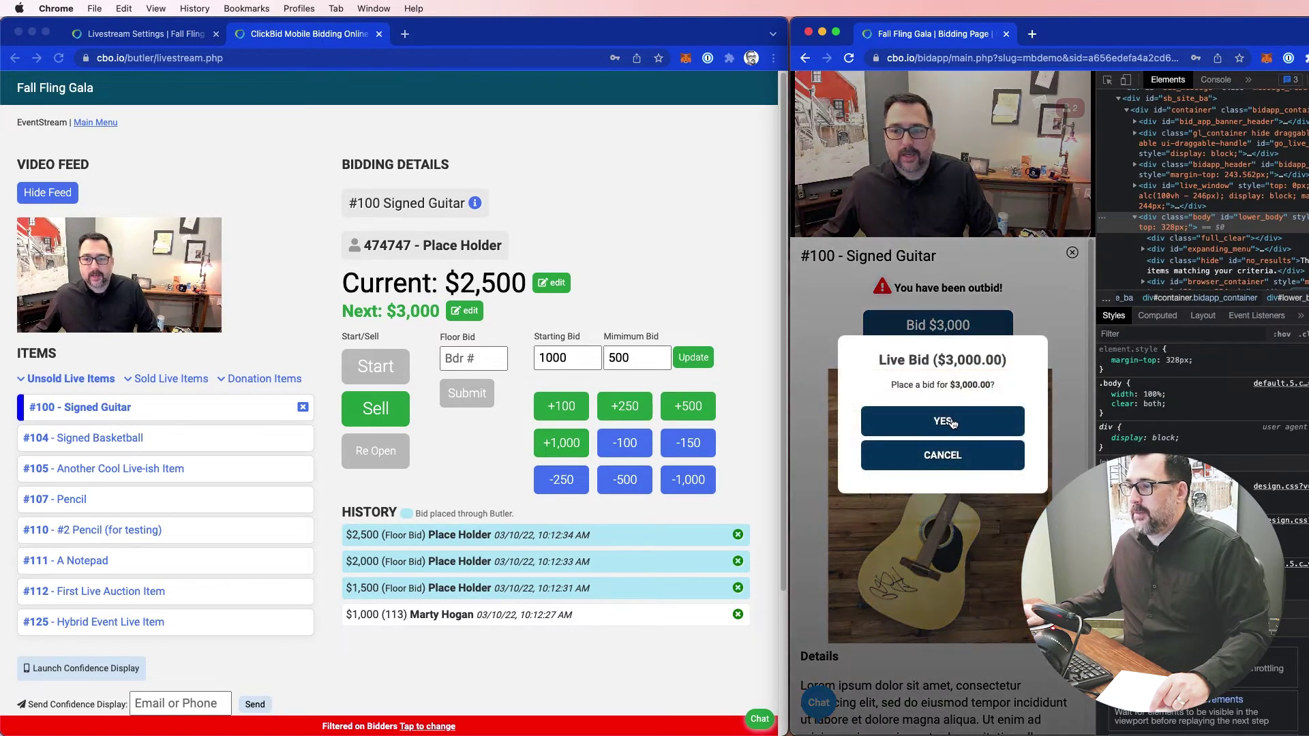
click(944, 422)
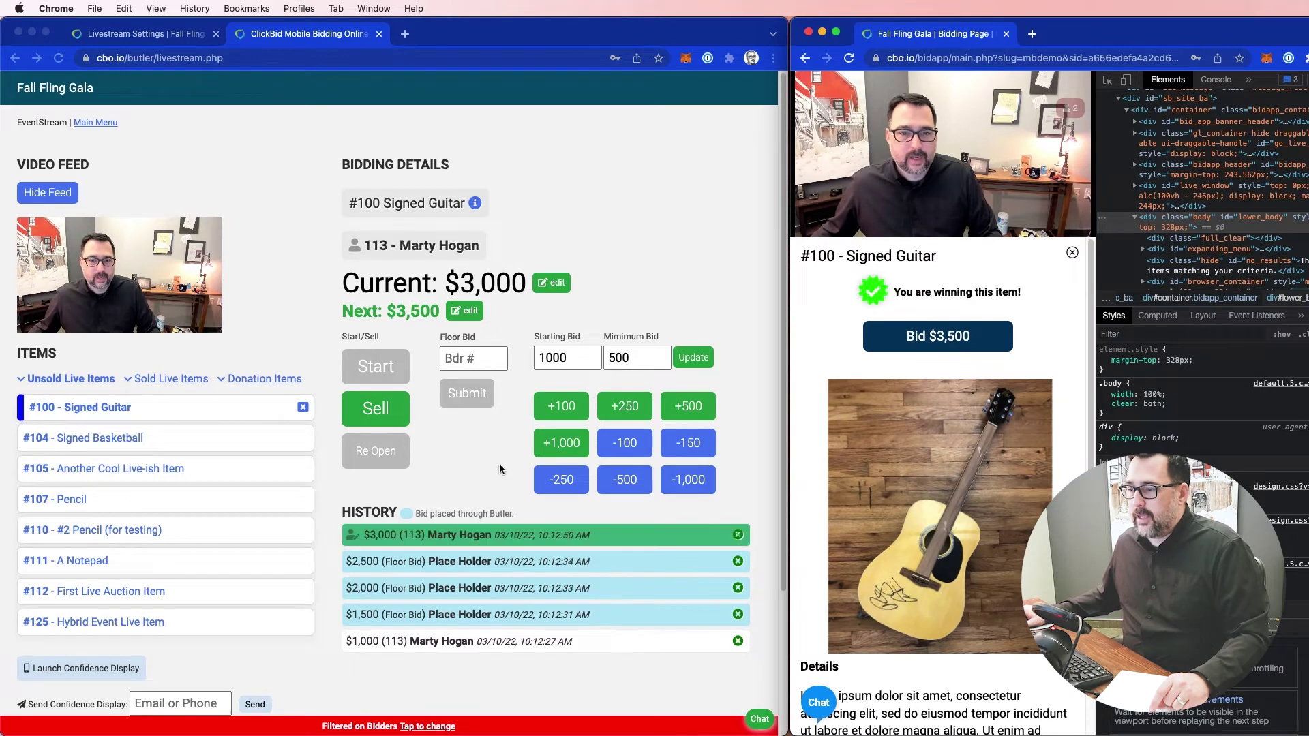
Add floor bids of $3,500, $4,000 and $4,500 on the guitar
click(474, 400)
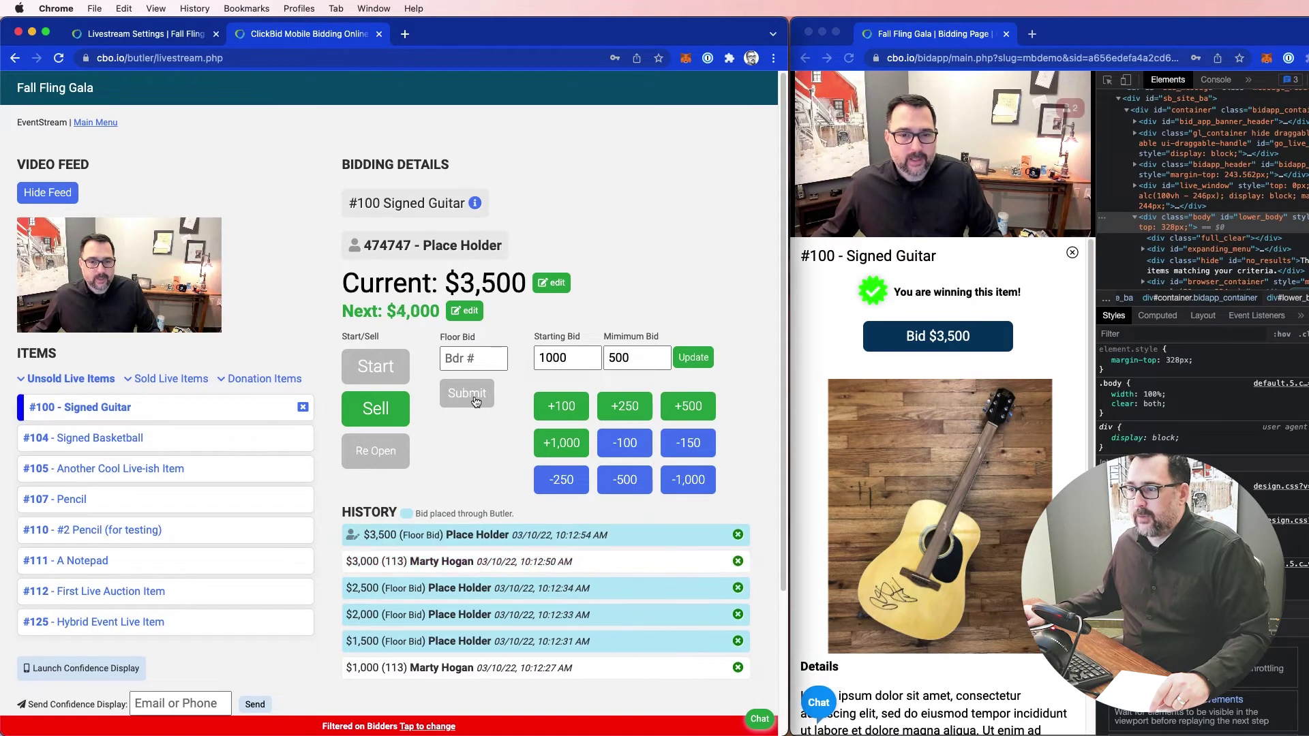
click(475, 399)
click(475, 399)
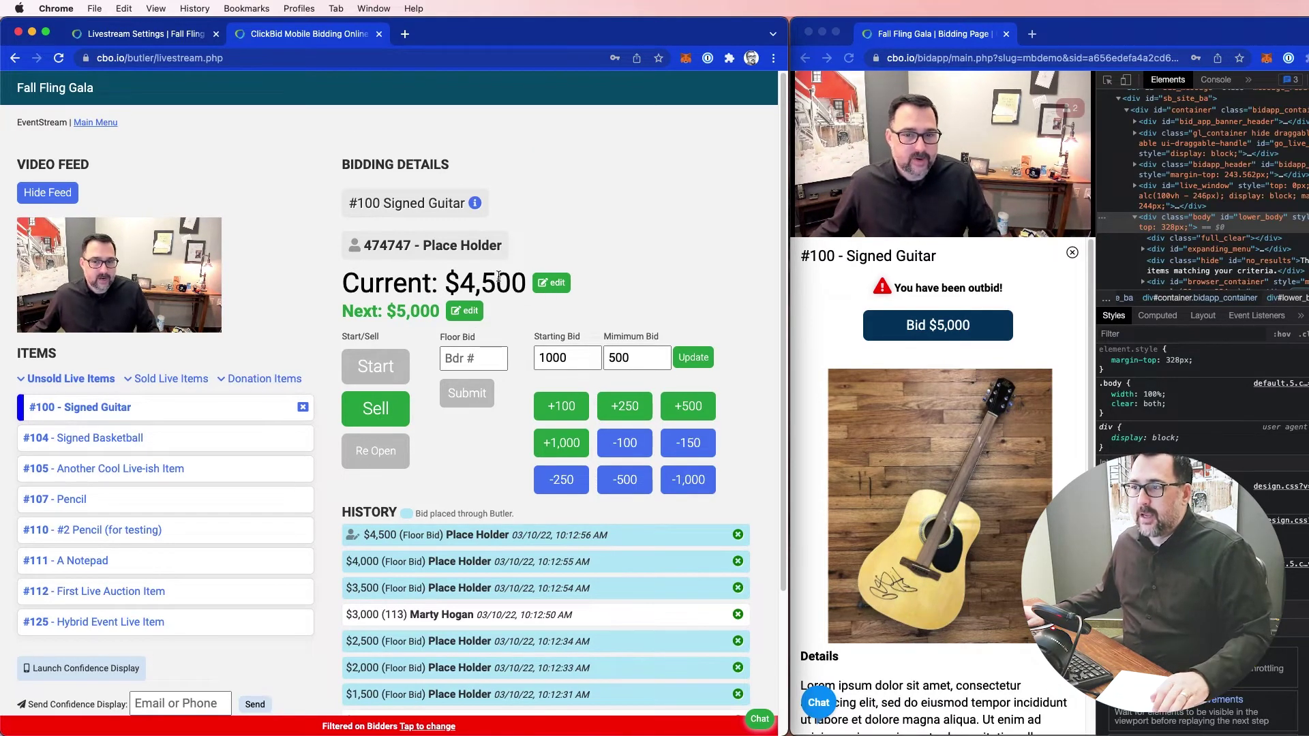
Edit the Signed Guitar's current bid so it becomes a $6,000 floor bid
click(557, 284)
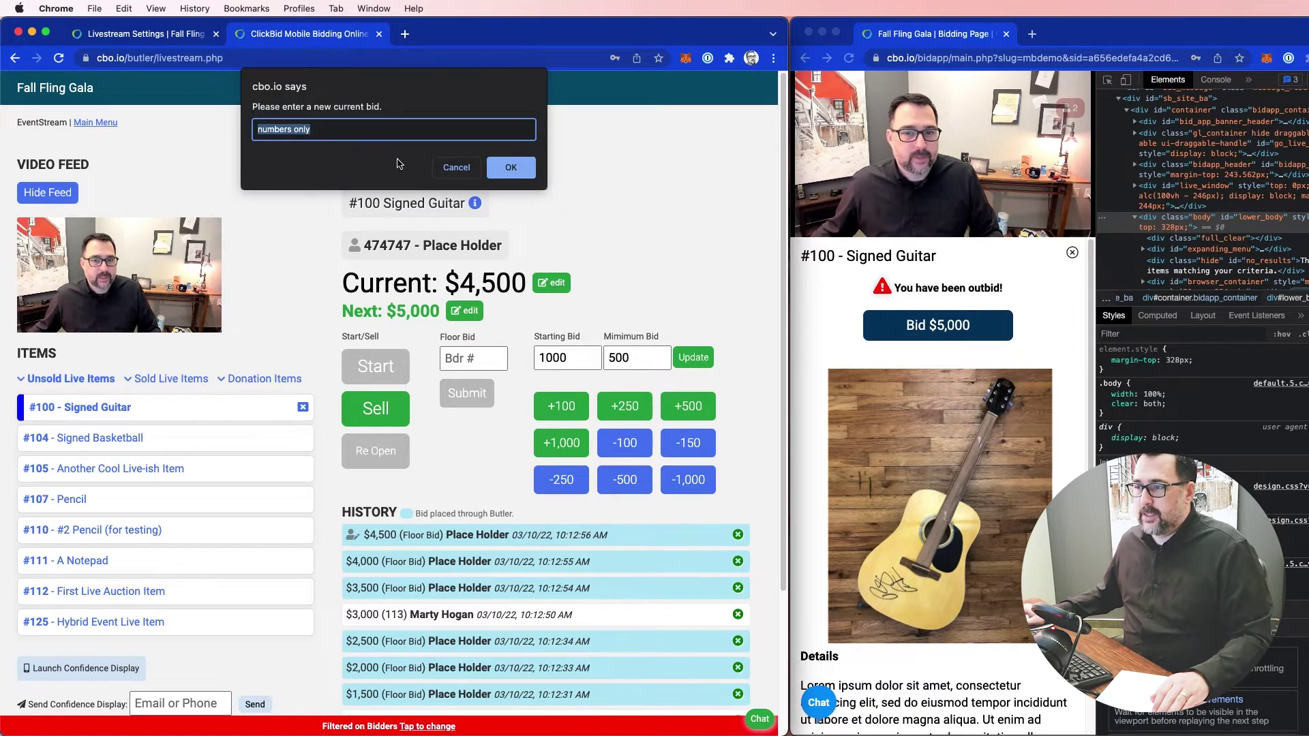
text(6000)
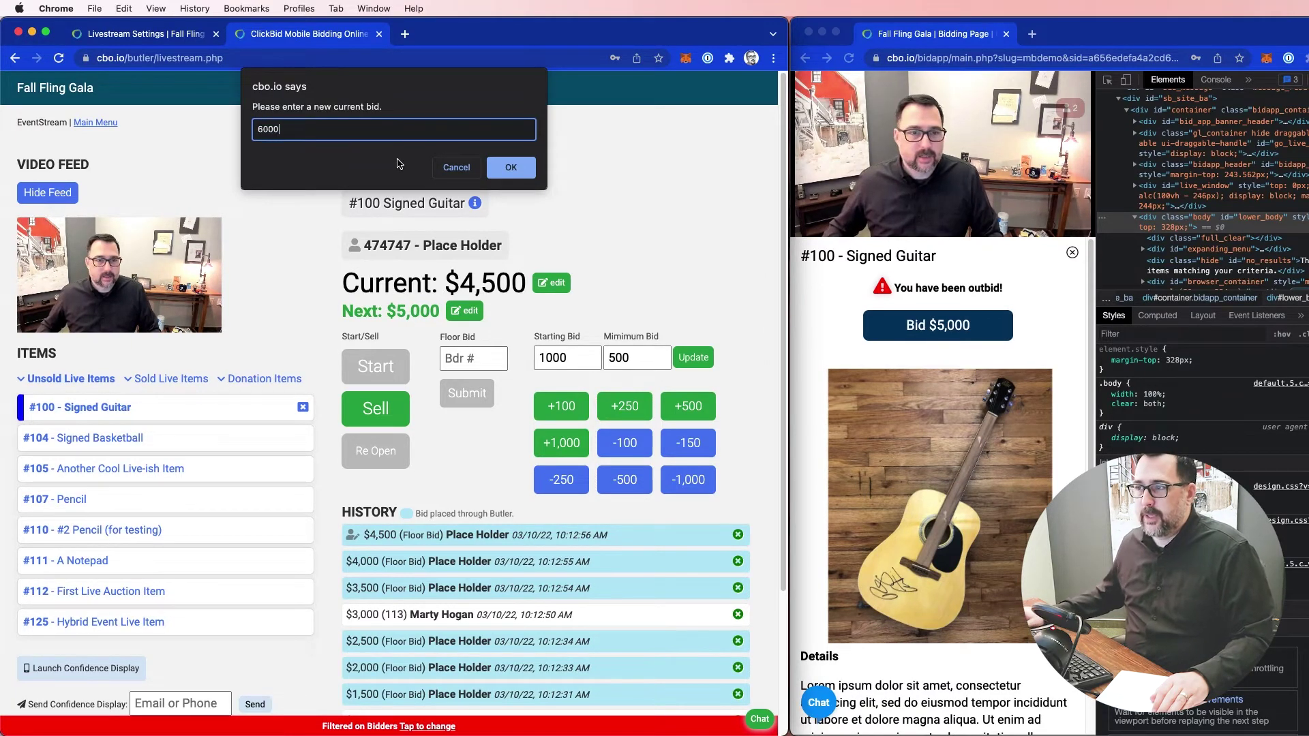
click(507, 167)
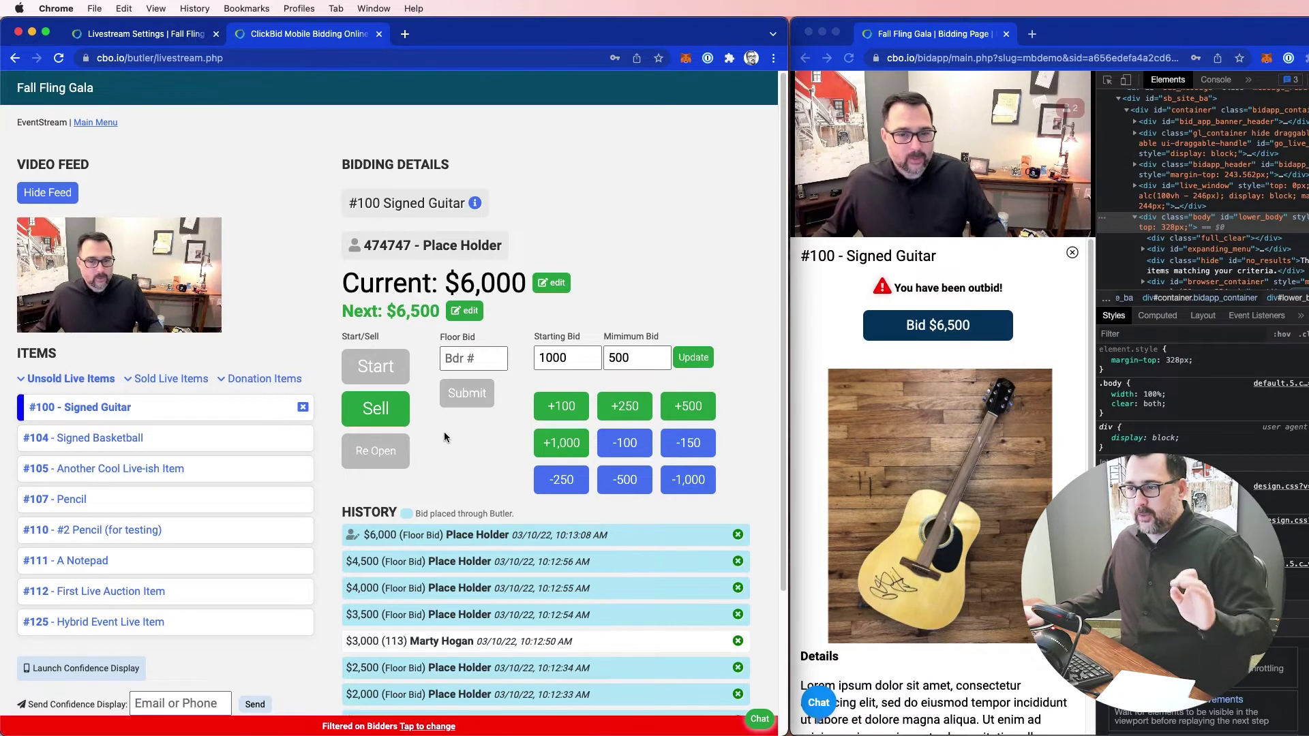
Sell the Signed Guitar at $6,000 and change the winning bid's bidder number to the buyer's
click(382, 411)
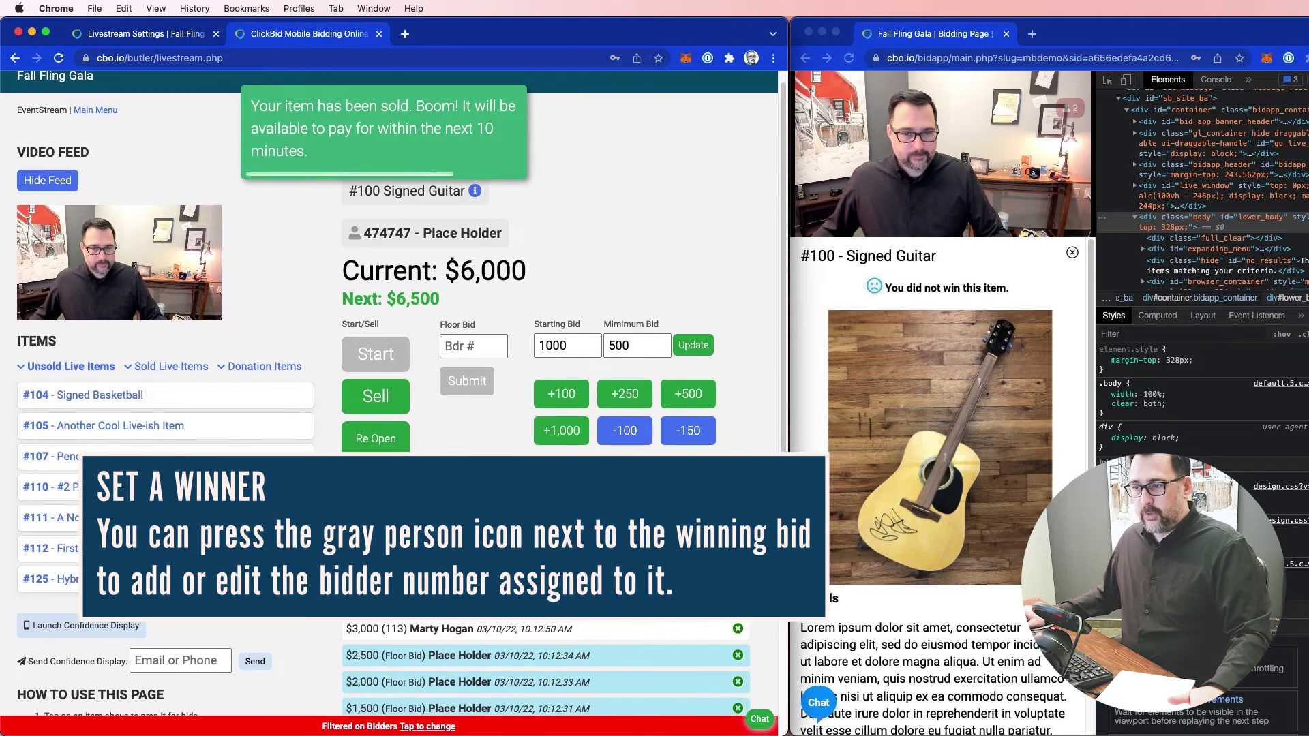
click(354, 233)
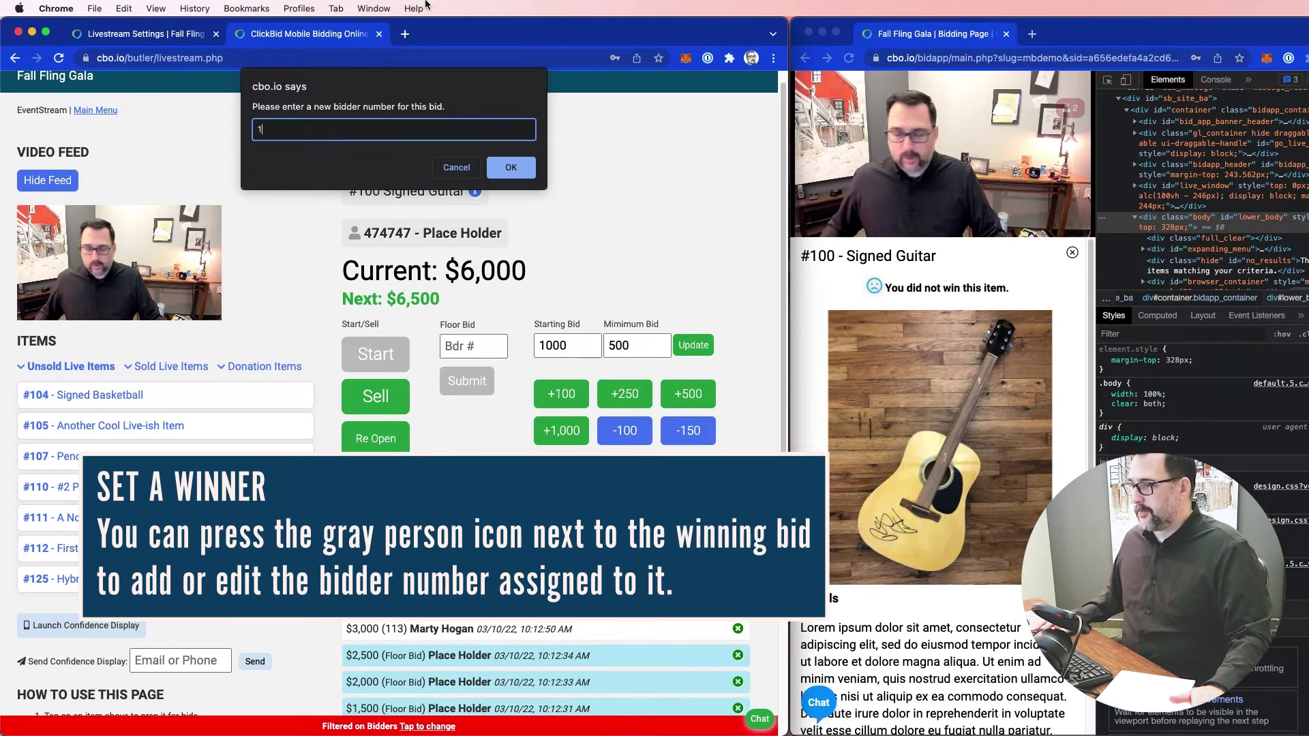
click(513, 168)
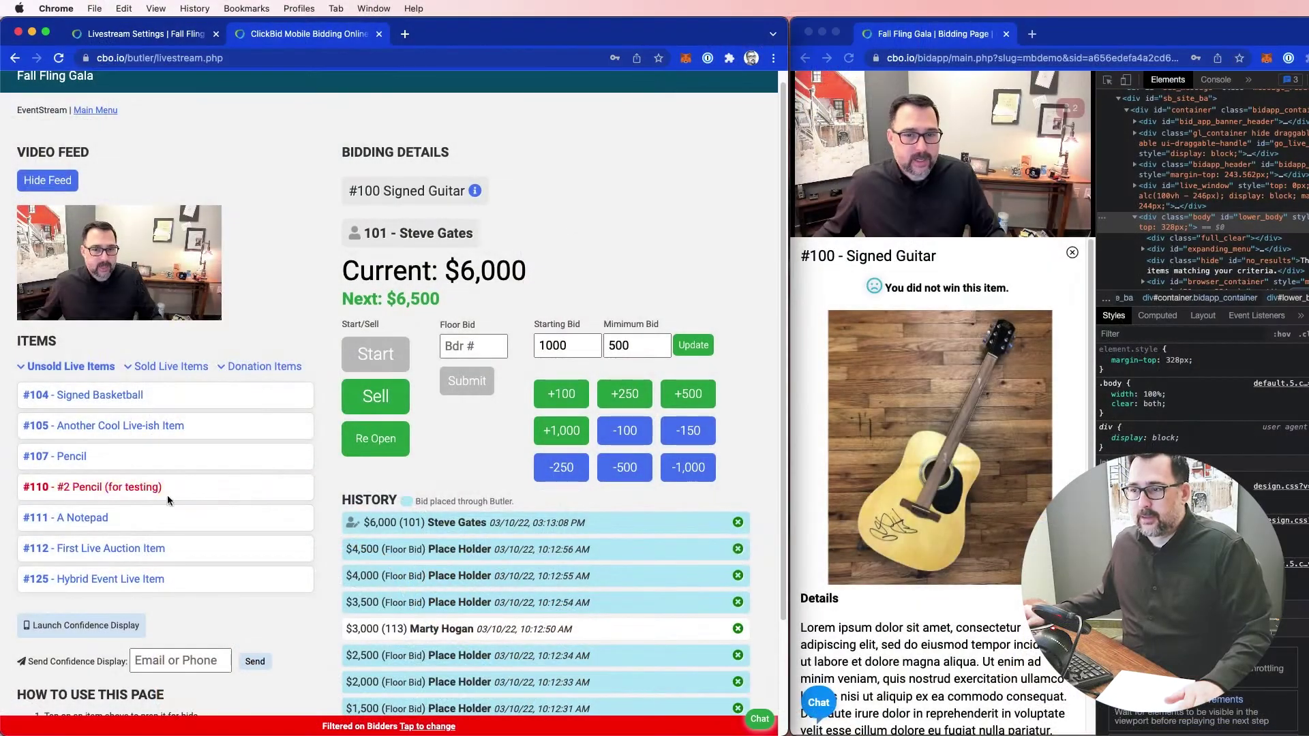
From Donation Items, load #101 Fund a Need, then switch to #114 Fund A Cure
click(266, 368)
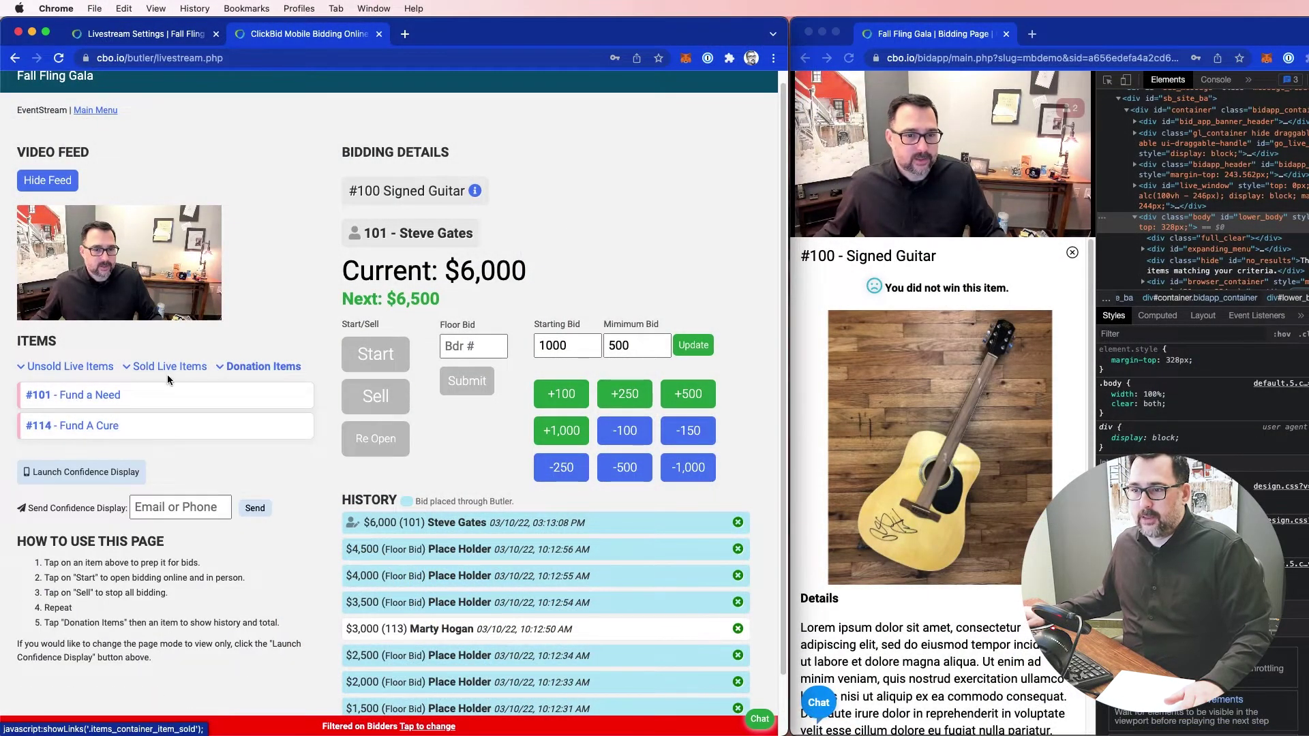
click(68, 404)
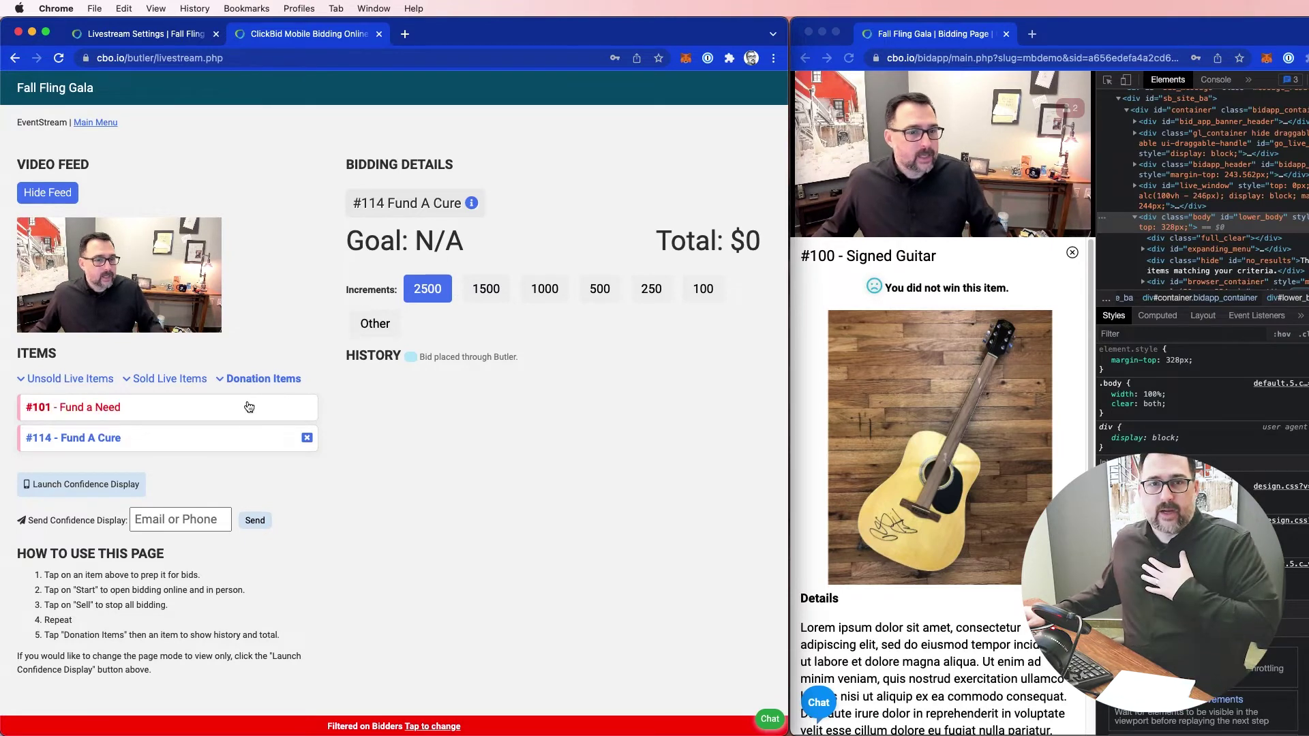
click(108, 438)
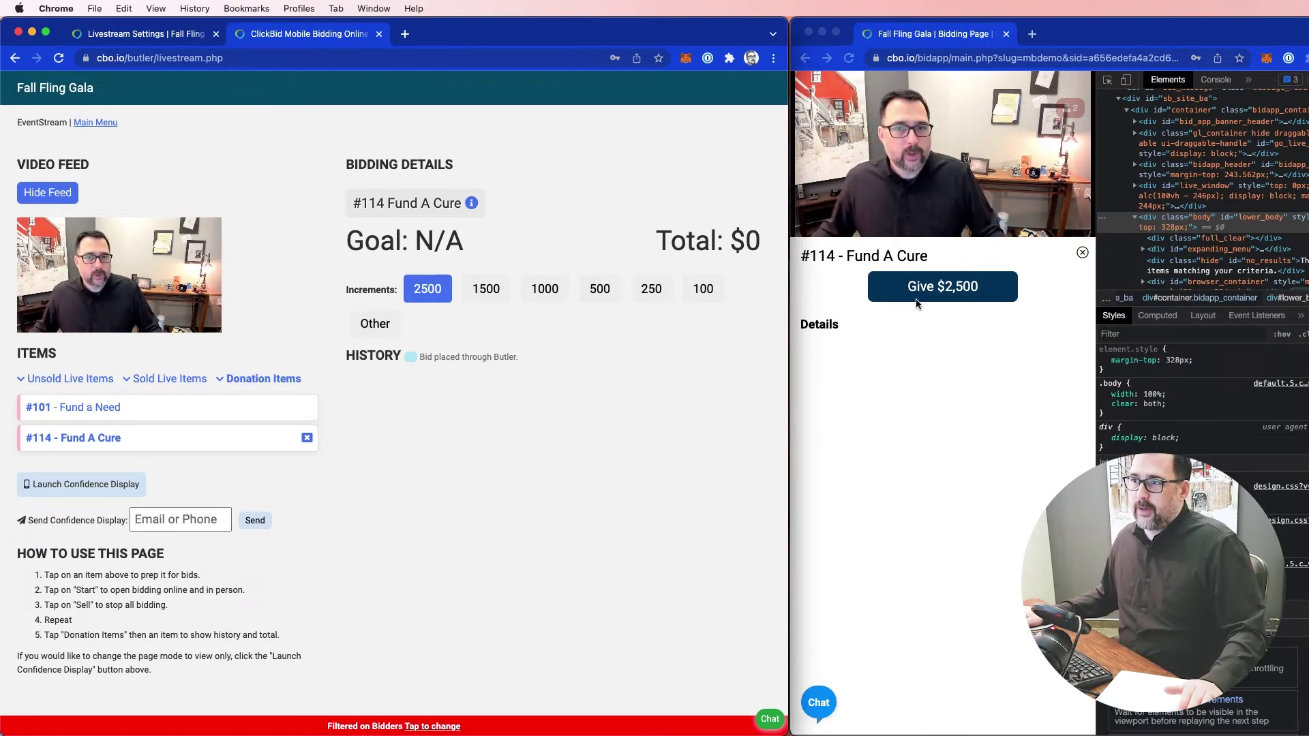
Give and confirm a $2,500 donation to Fund A Cure from the bidder page
click(916, 345)
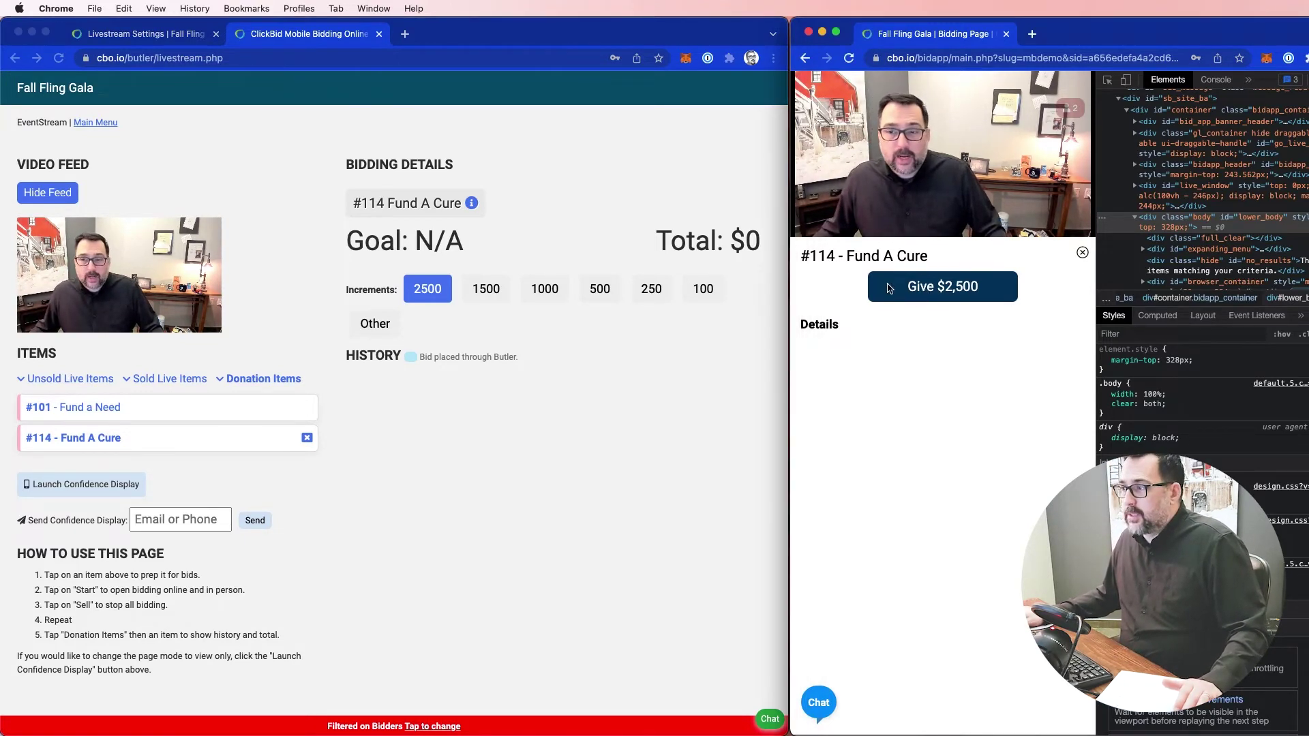
click(937, 289)
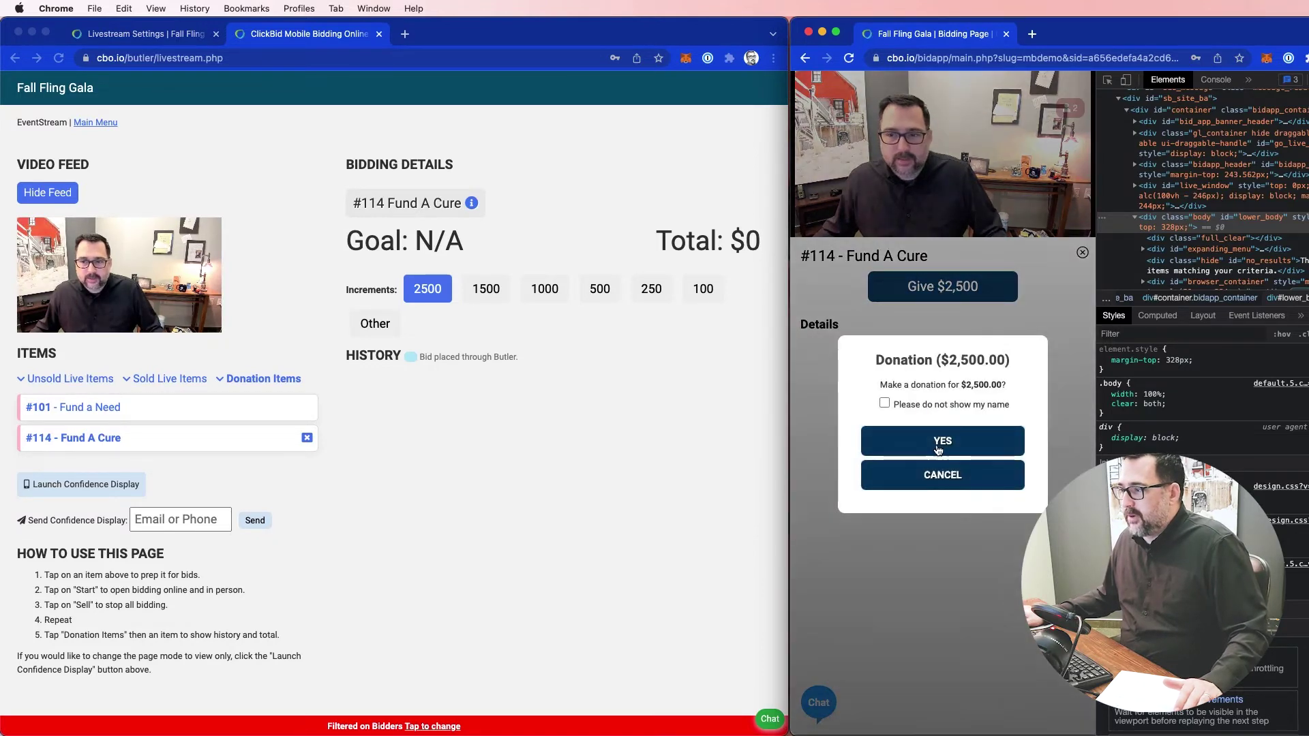
click(940, 442)
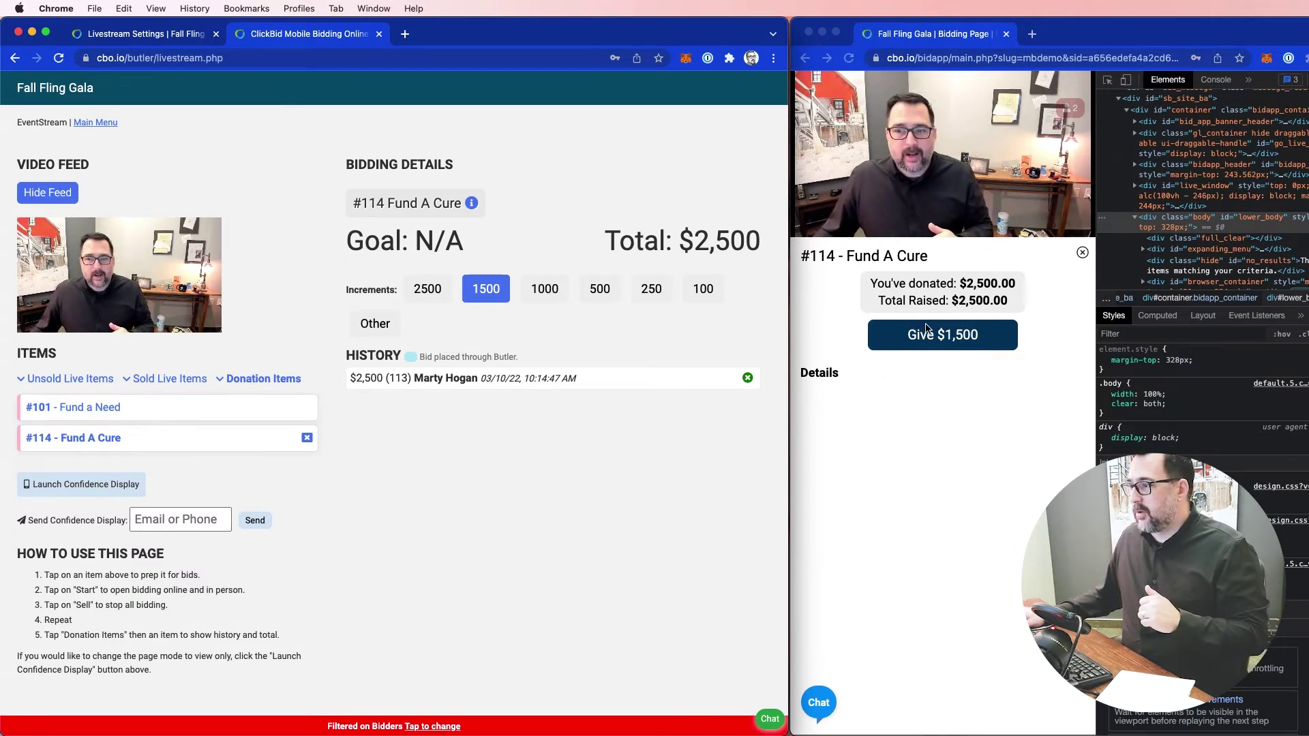
Donate $1,500 anonymously to Fund A Cure, reaching $4,000, then set the ask to $1,000
click(953, 368)
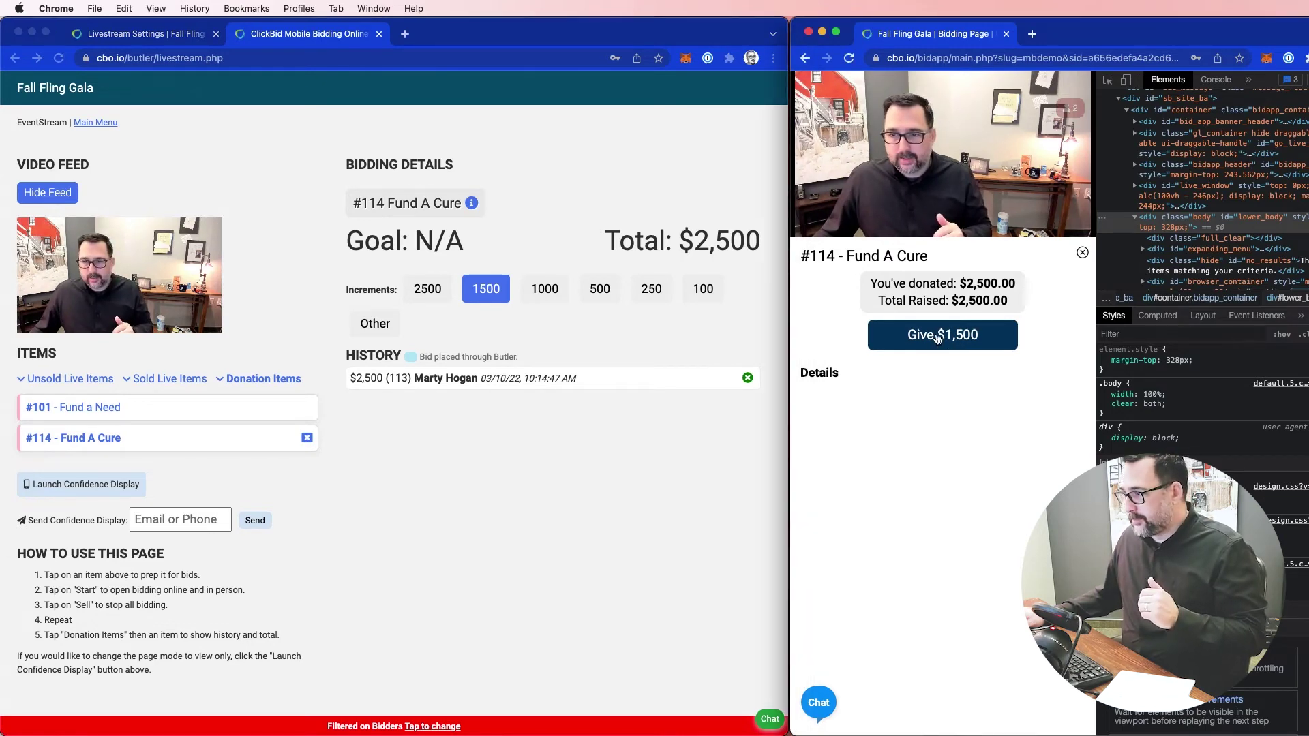
click(938, 337)
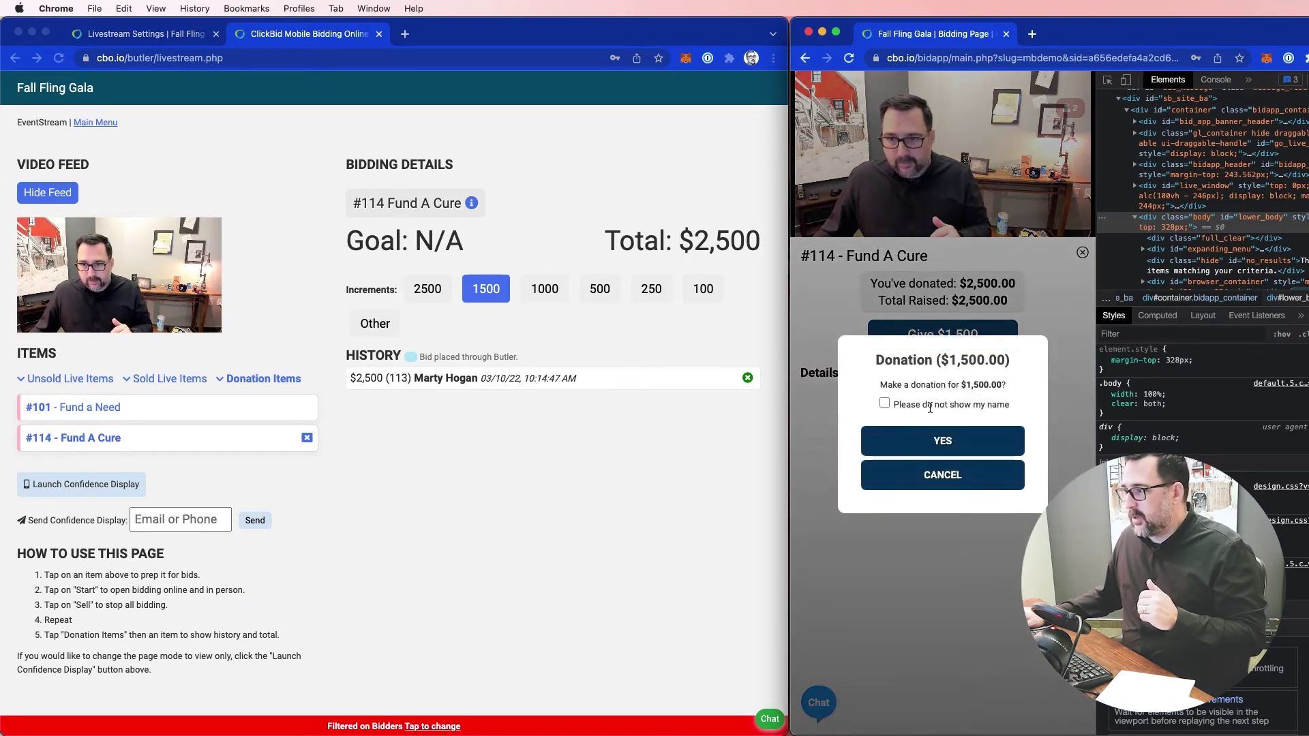
click(944, 442)
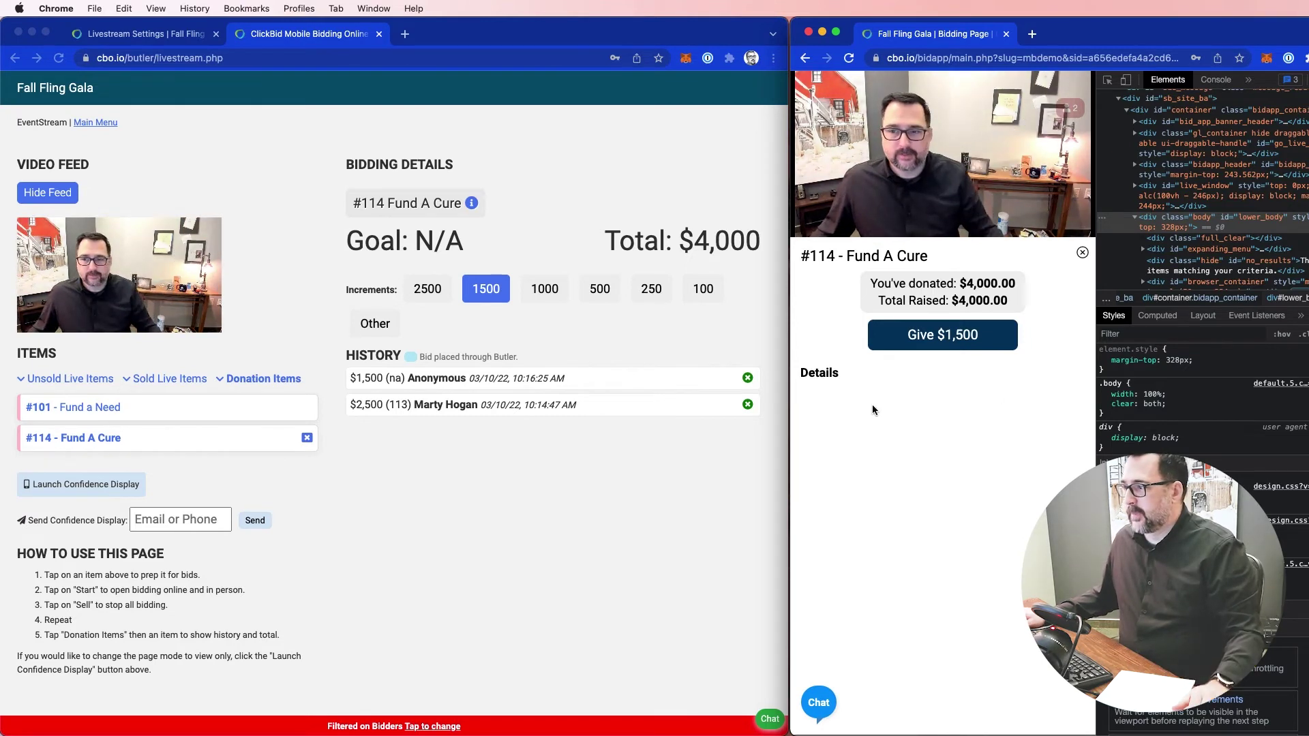
click(591, 339)
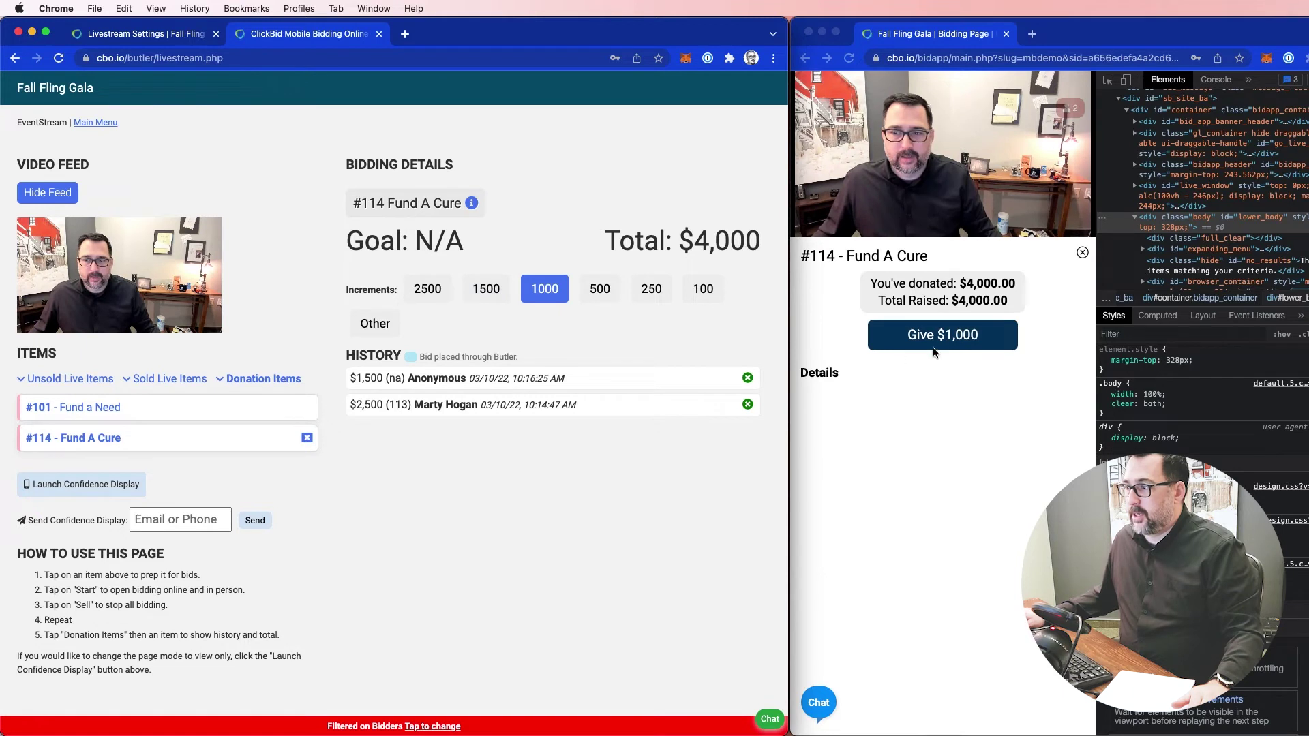
Move the Live Broadcaster preview window up and left over the livestream settings page
click(956, 458)
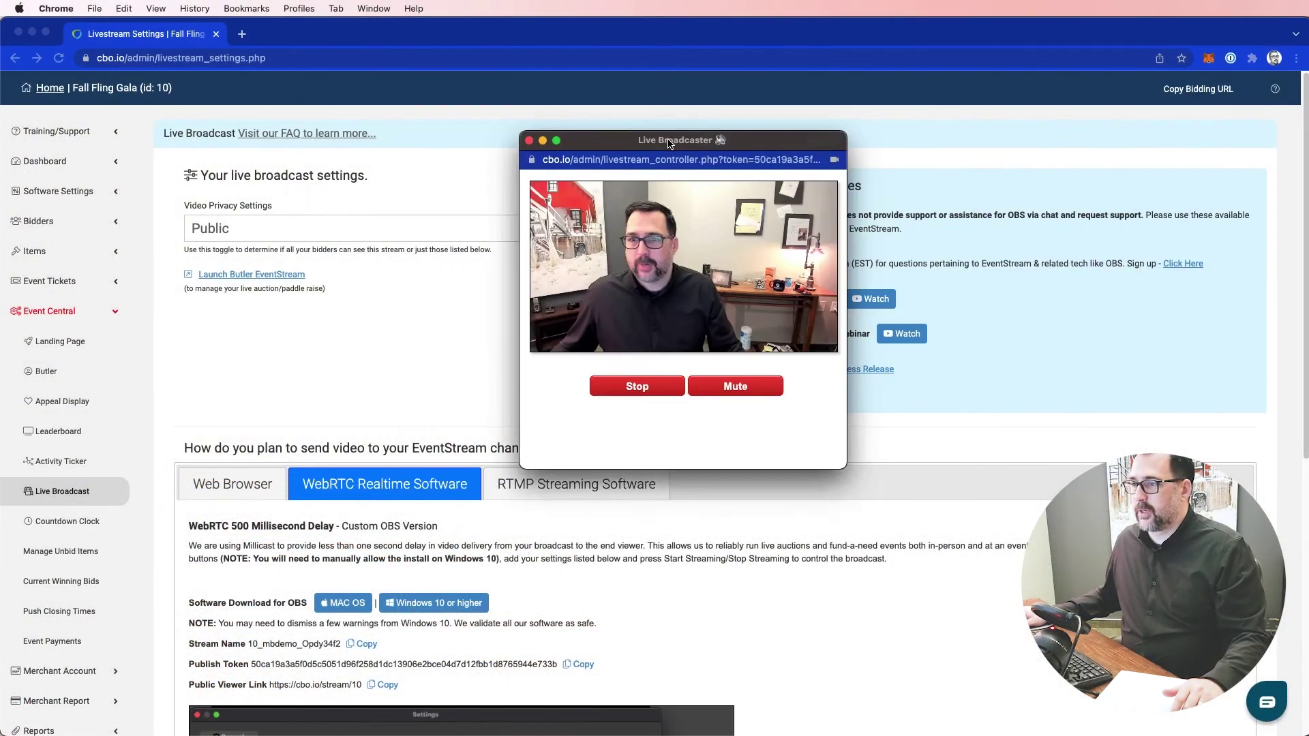
drag(669, 143, 548, 129)
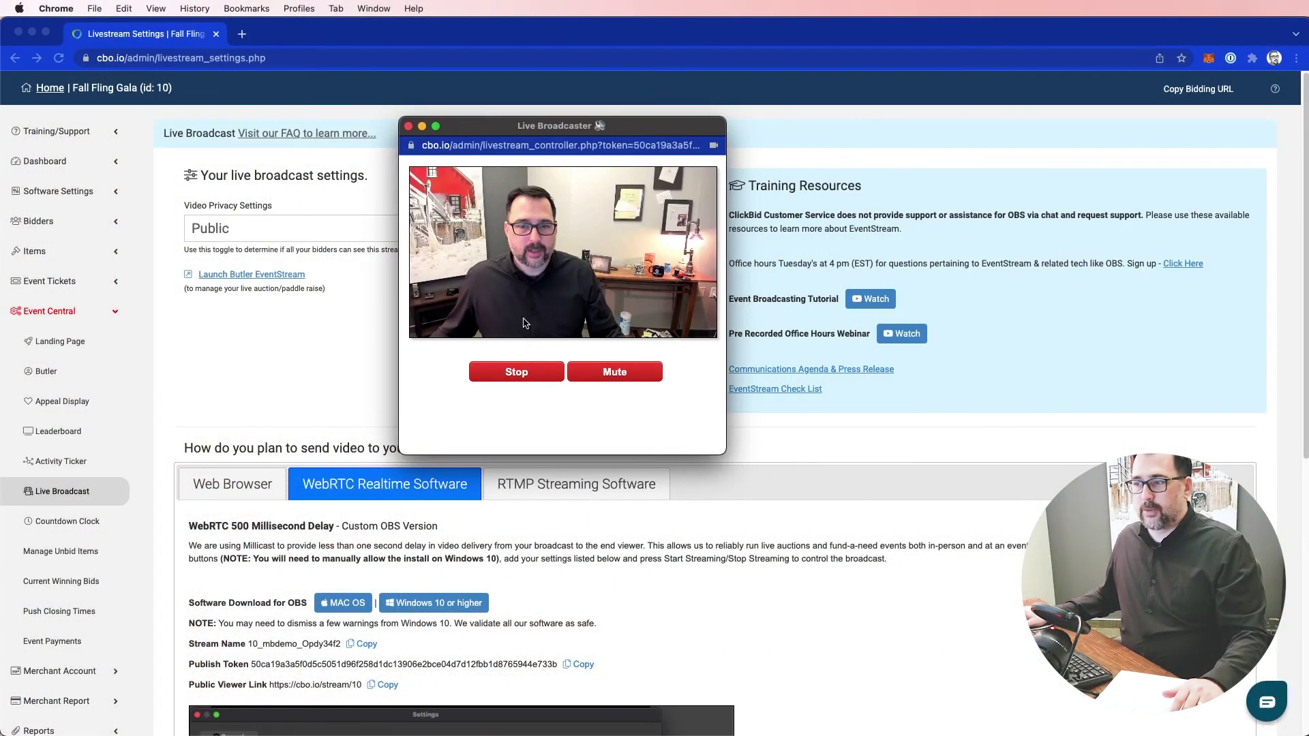